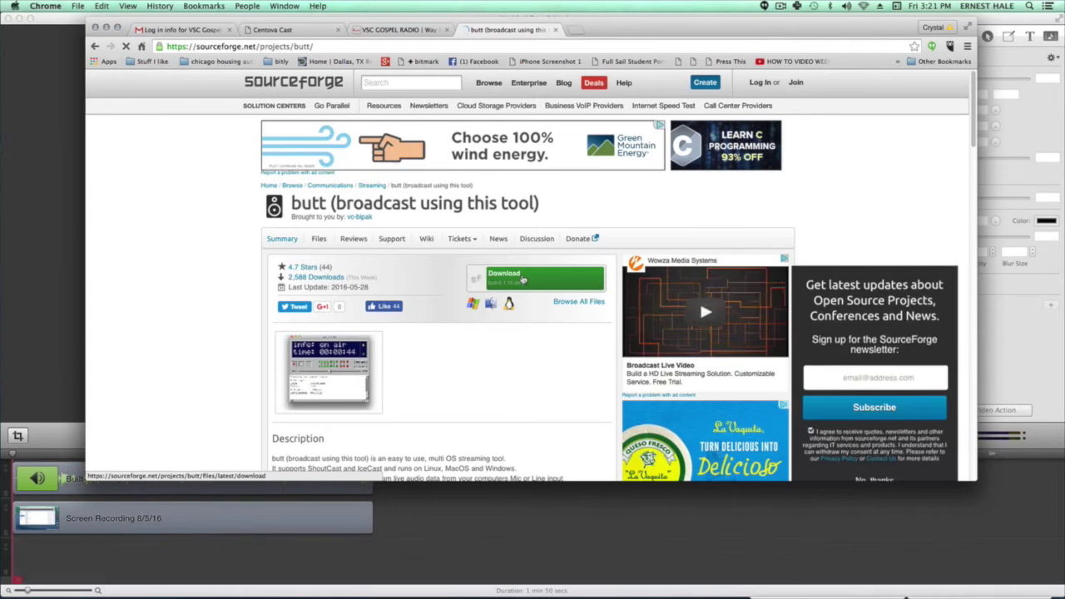
# Download the butt-0.1.15.dmg installer from SourceForge and save the disk image
pyautogui.click(523, 281)
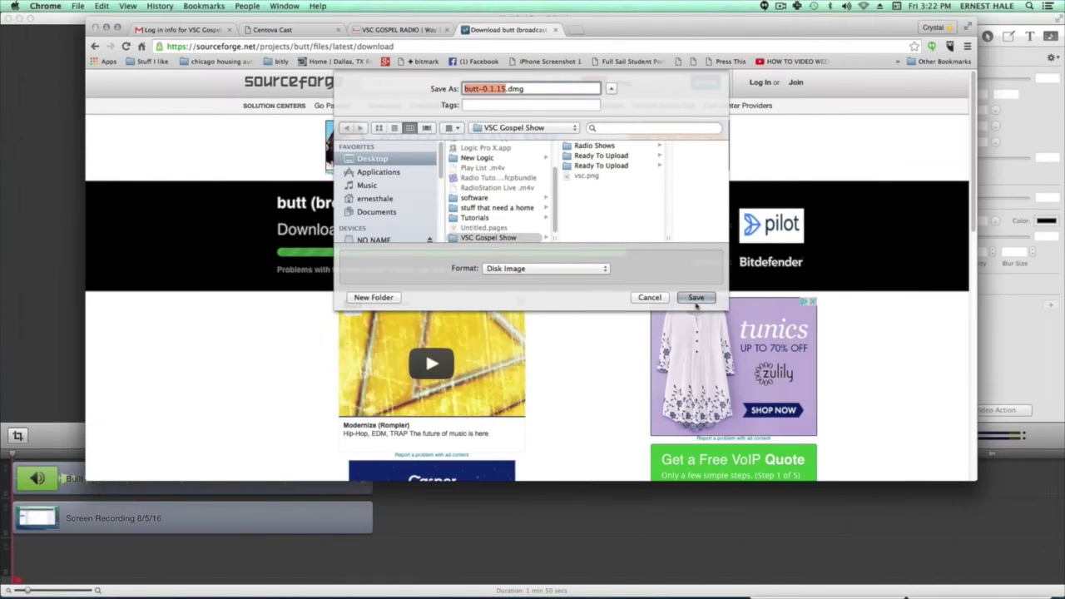
pyautogui.click(695, 297)
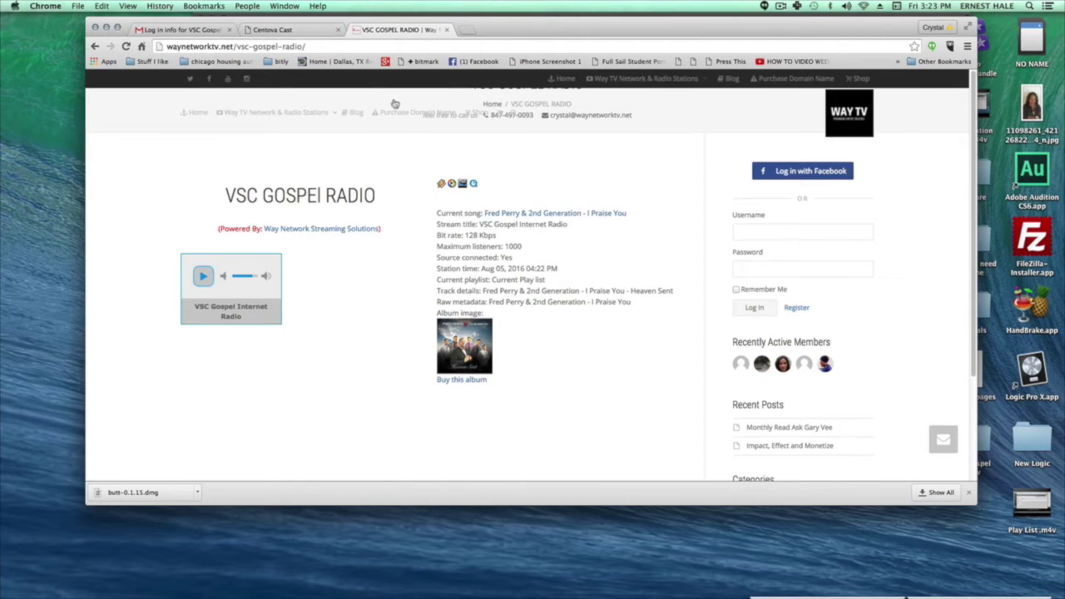
# Drag butt.app into Applications and the Dock, then close the butt 0.1.15 window
pyautogui.moveTo(533, 169)
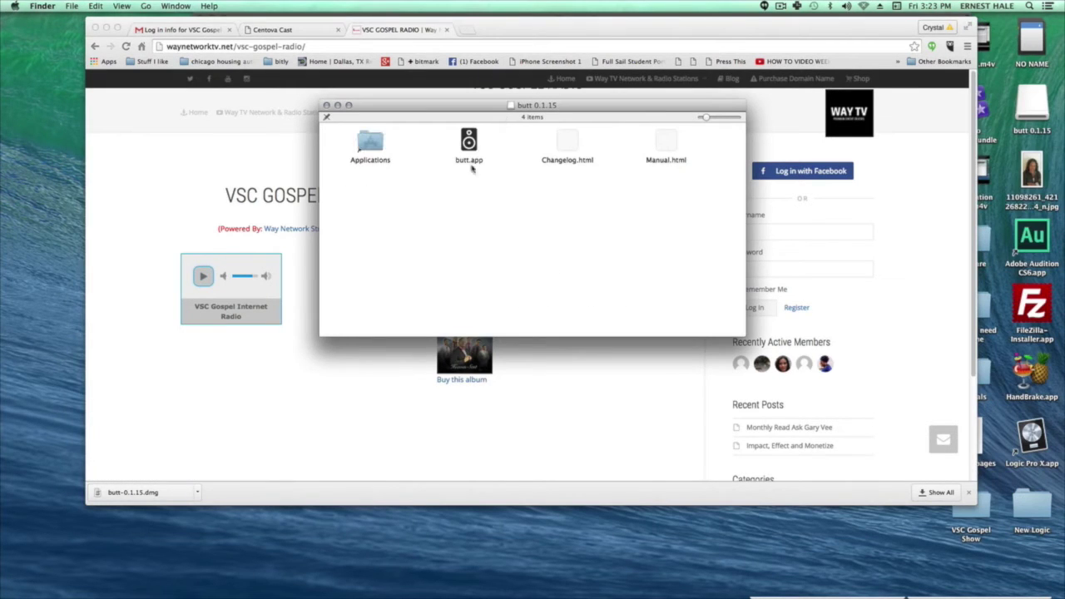
pyautogui.click(468, 141)
pyautogui.moveTo(469, 141); pyautogui.dragTo(371, 142)
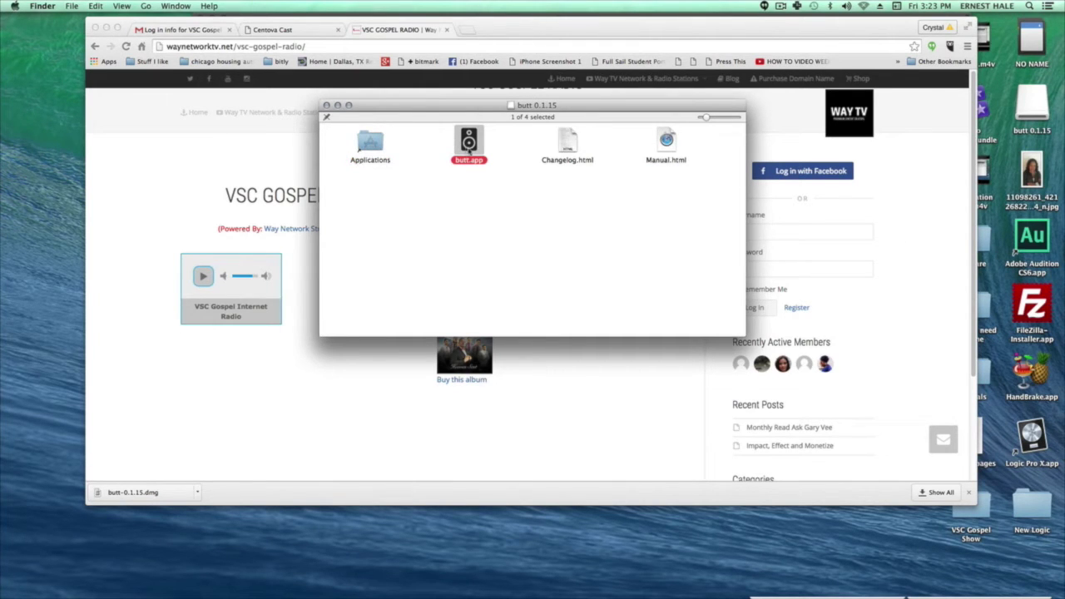
pyautogui.moveTo(468, 143); pyautogui.dragTo(325, 586)
pyautogui.click(327, 106)
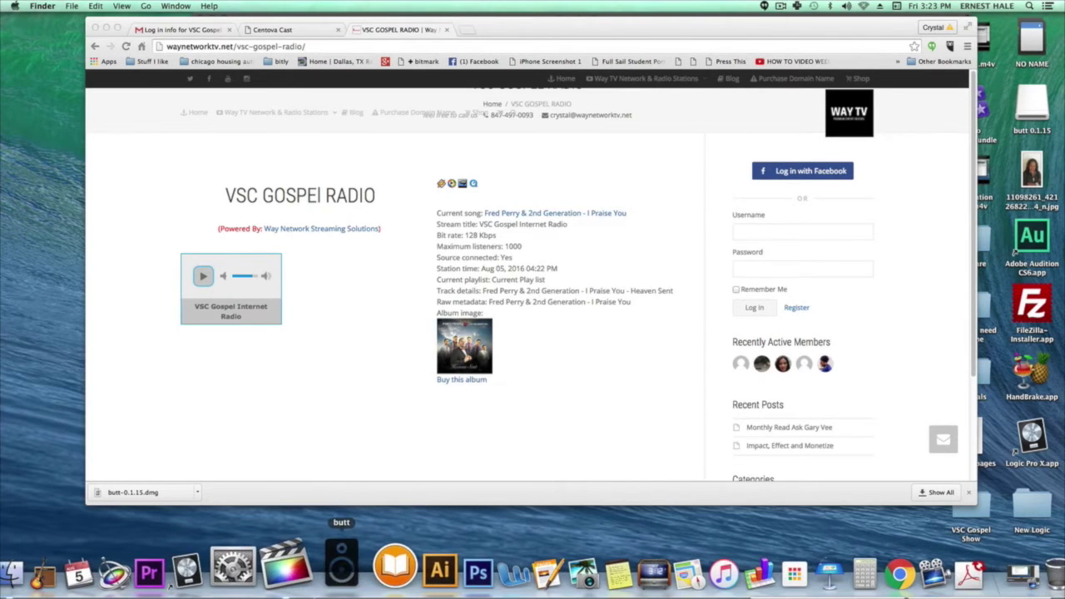
# Launch butt and open a new DJ account form from Centova Cast's DJ list
pyautogui.click(320, 566)
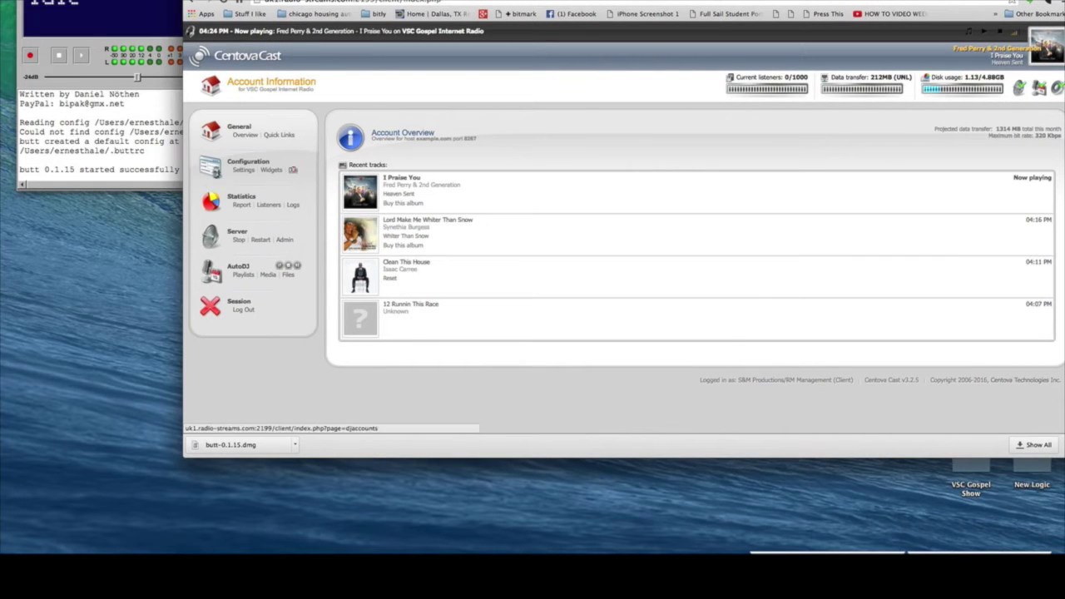
pyautogui.click(293, 170)
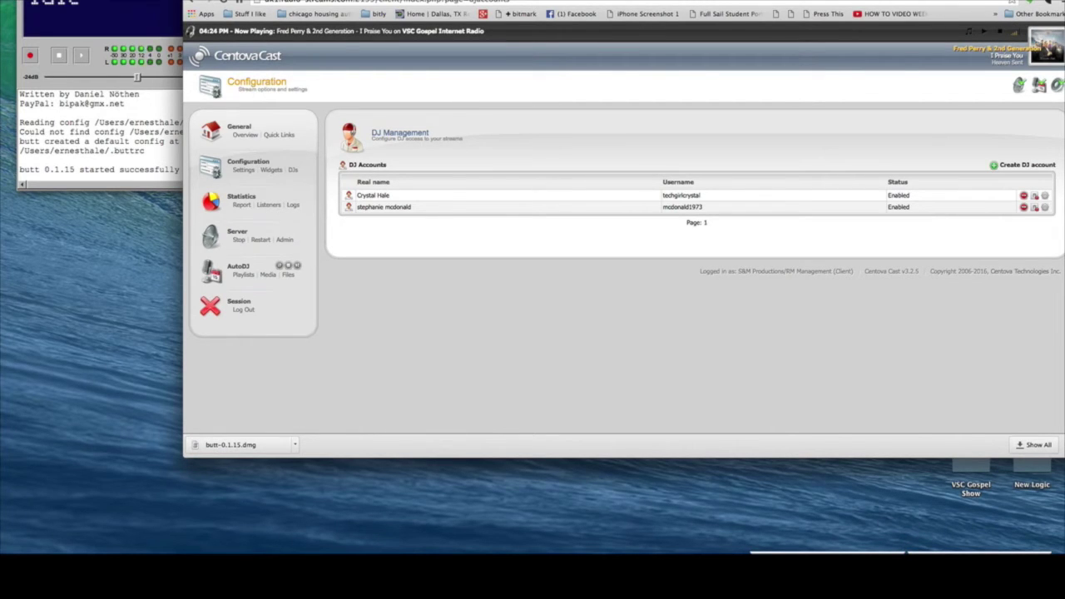
pyautogui.click(1015, 165)
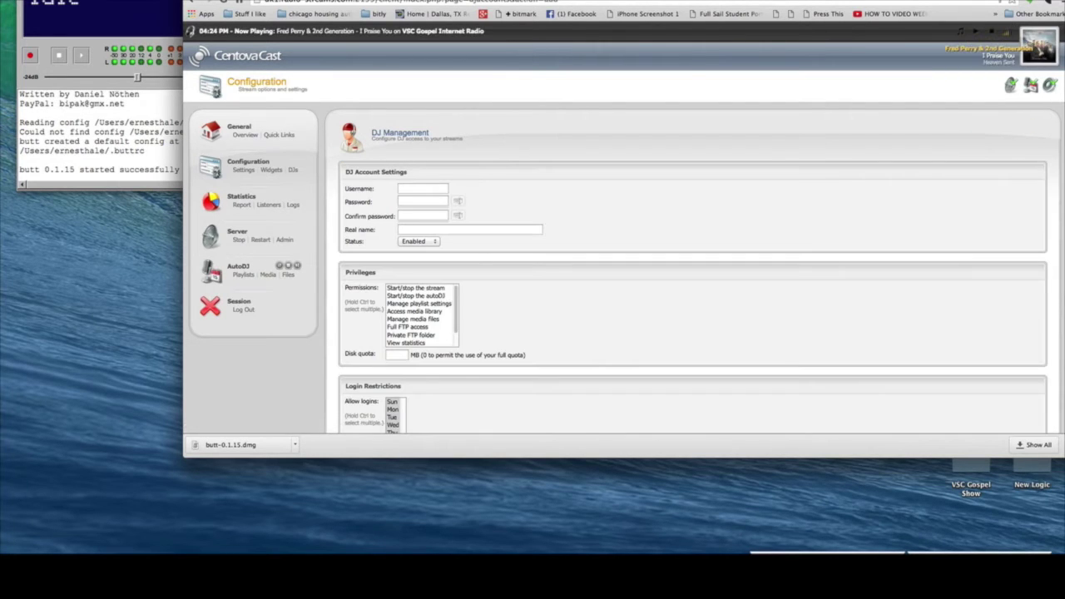
# Look over the new DJ account form without saving, then return to General > Overview
pyautogui.click(416, 188)
pyautogui.click(381, 201)
pyautogui.scroll(-5, 624, 249)
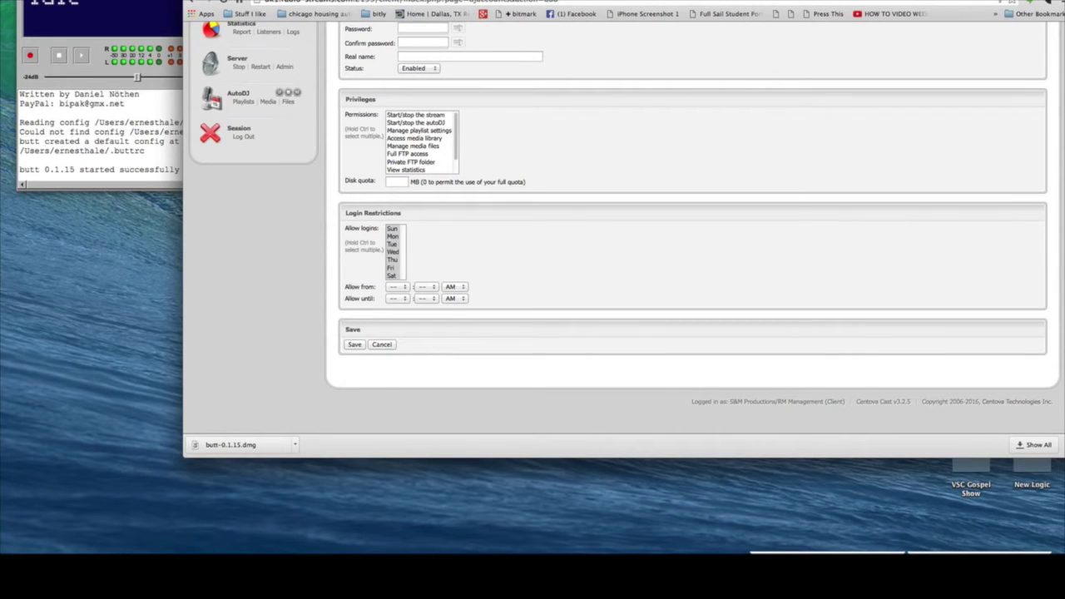
pyautogui.scroll(5, 624, 250)
pyautogui.click(245, 135)
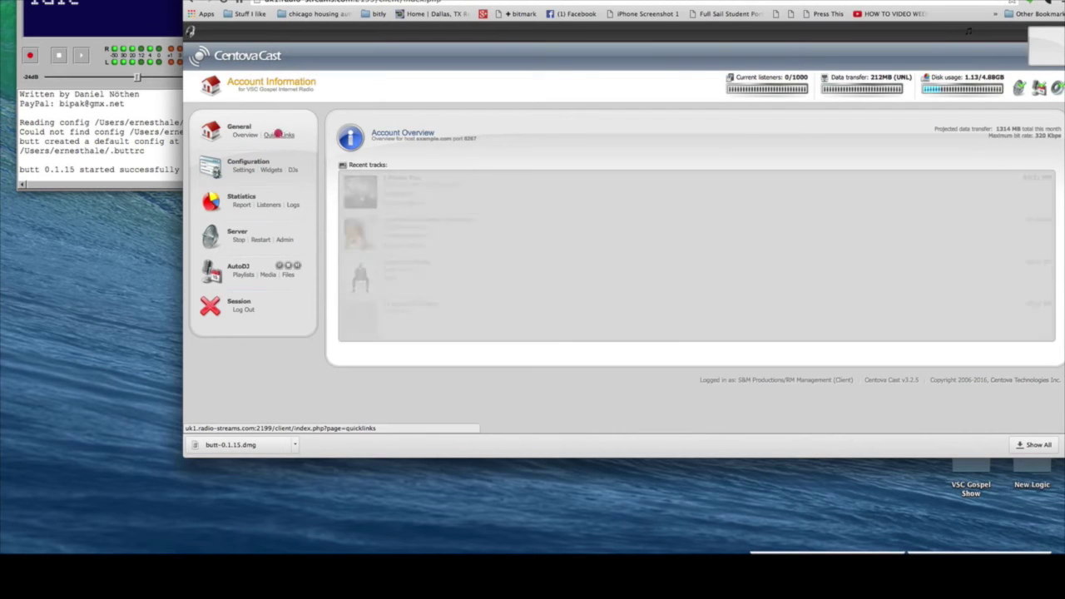
# Copy the live source server hostname from Quick Links into butt's new server Address field
pyautogui.click(279, 135)
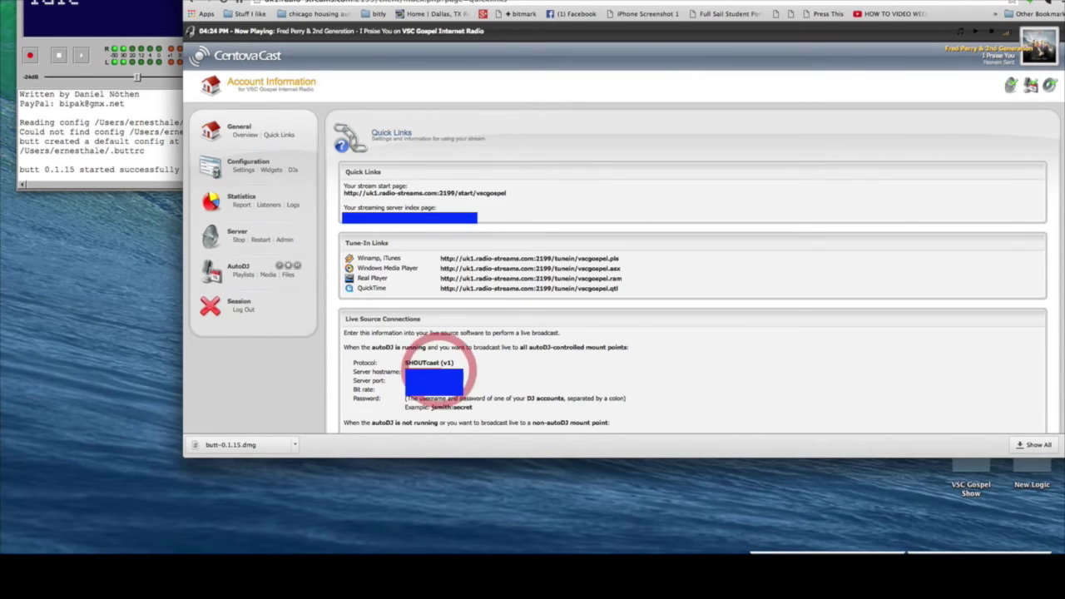
pyautogui.rightClick(439, 371)
pyautogui.click(459, 390)
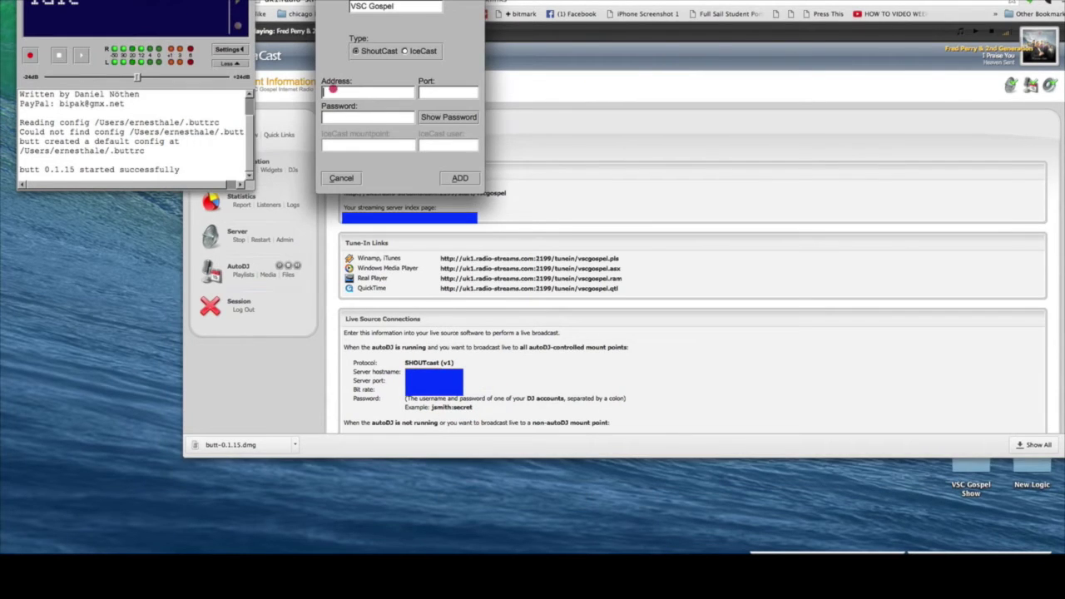
pyautogui.click(332, 89)
pyautogui.hotkey('ctrl', 'v')
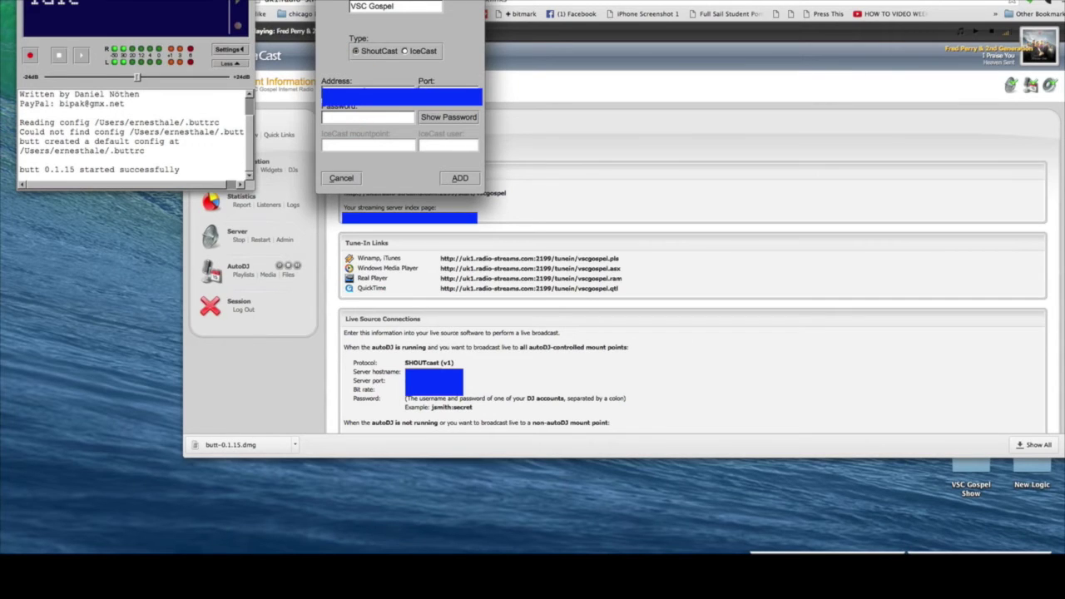
# Enter the live source server port in butt's server entry and begin the password field
pyautogui.click(440, 90)
pyautogui.click(433, 382)
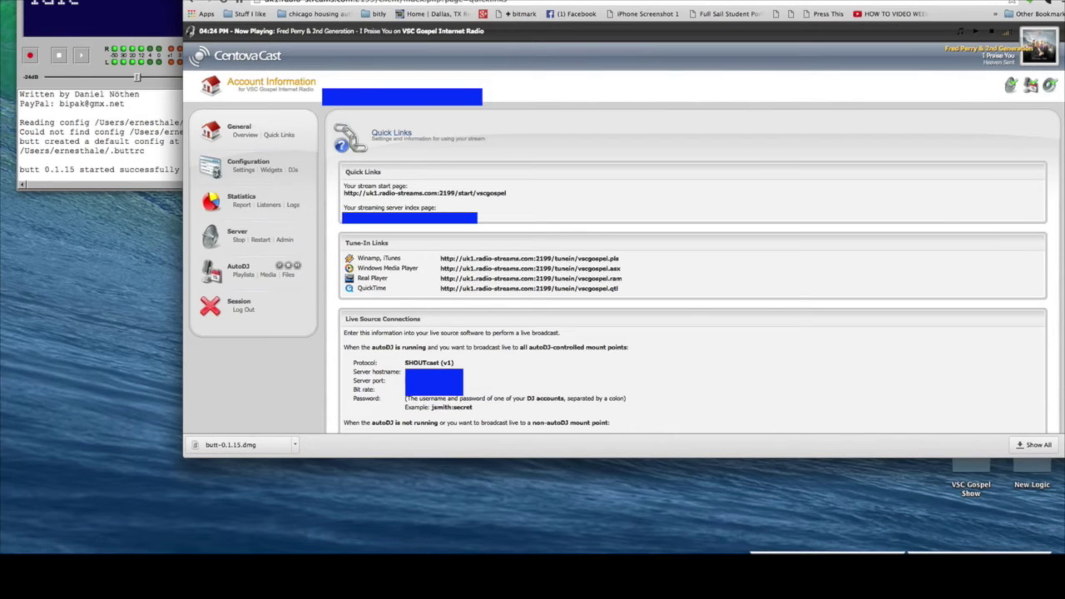
pyautogui.click(421, 379)
pyautogui.press('super+Tab')
pyautogui.click(441, 91)
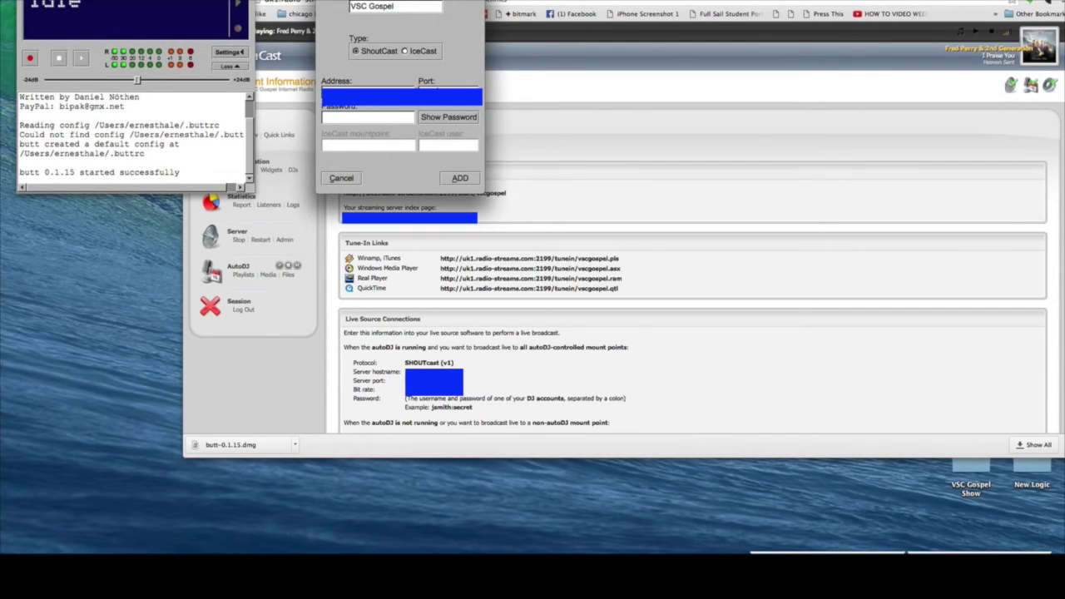
pyautogui.click(366, 119)
# Recheck the DJ accounts list, then return to the Quick Links live source connection details
pyautogui.click(291, 170)
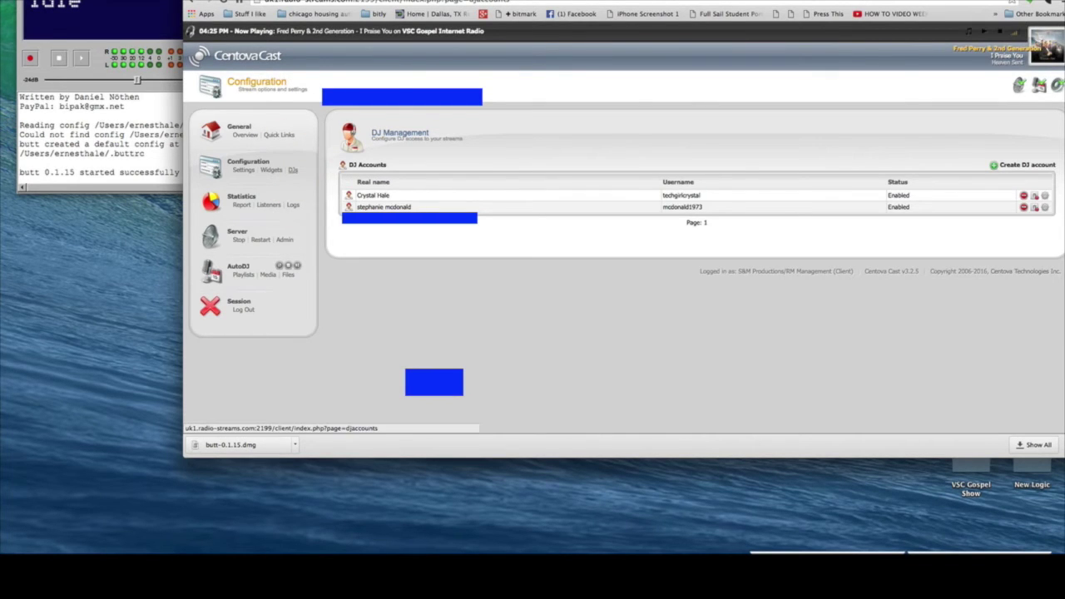
pyautogui.press('super+Tab')
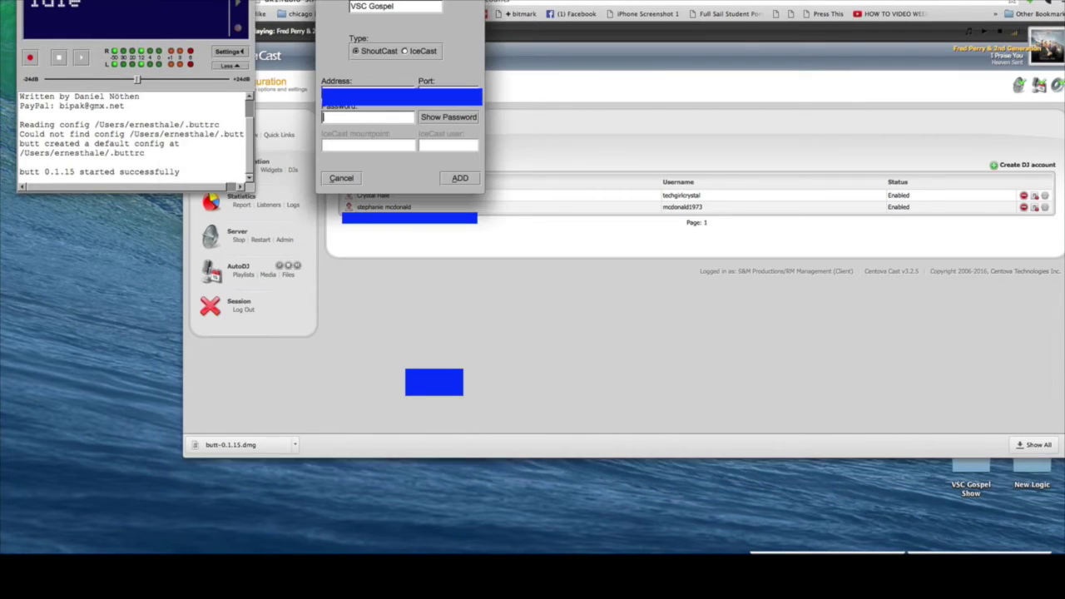
pyautogui.press('super+Tab')
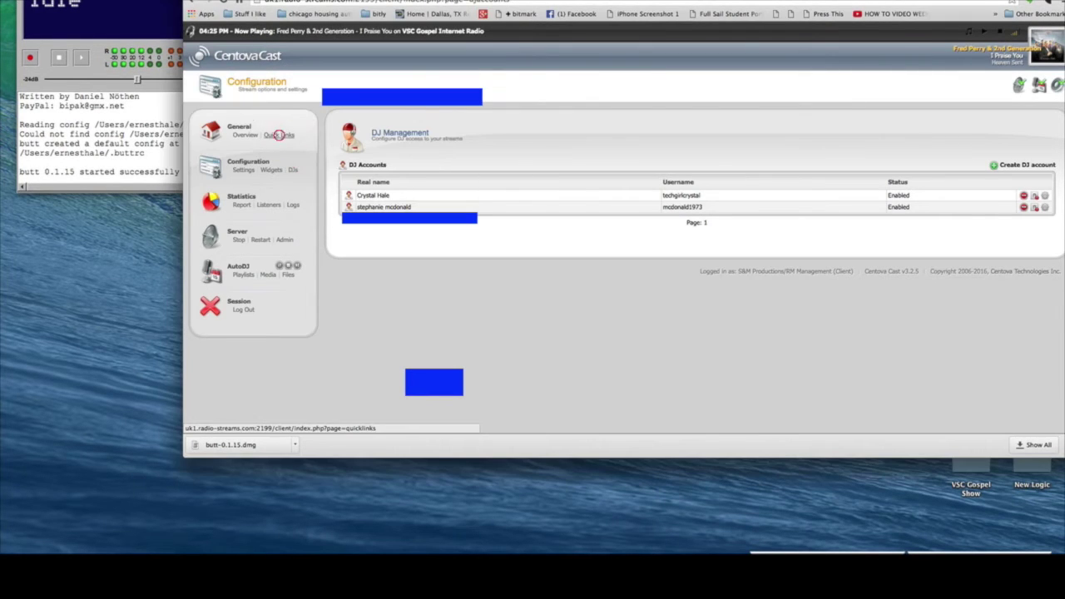
pyautogui.click(279, 135)
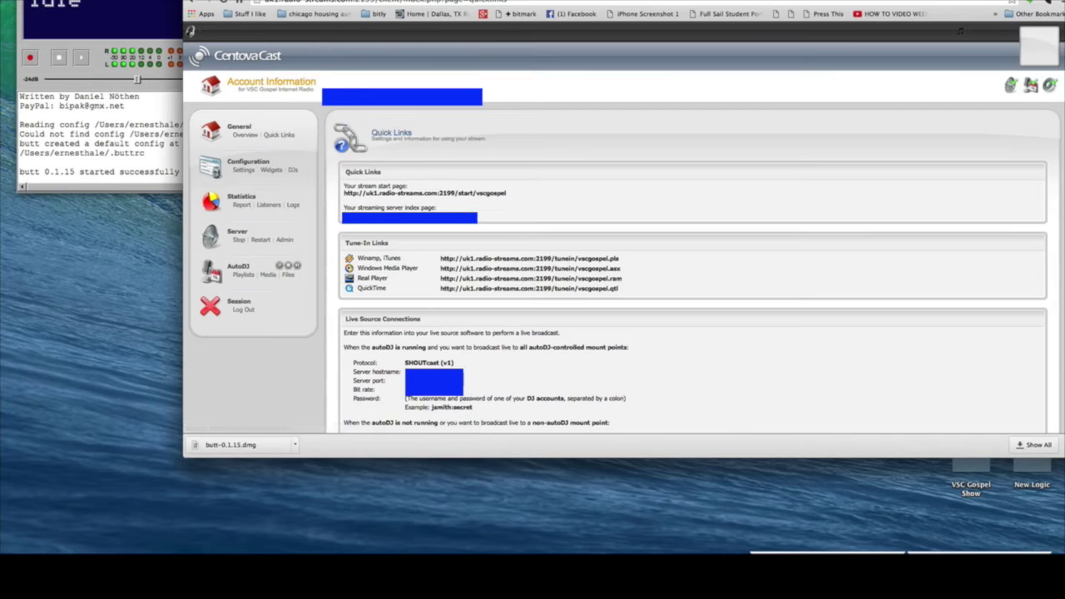
pyautogui.scroll(-5, 691, 250)
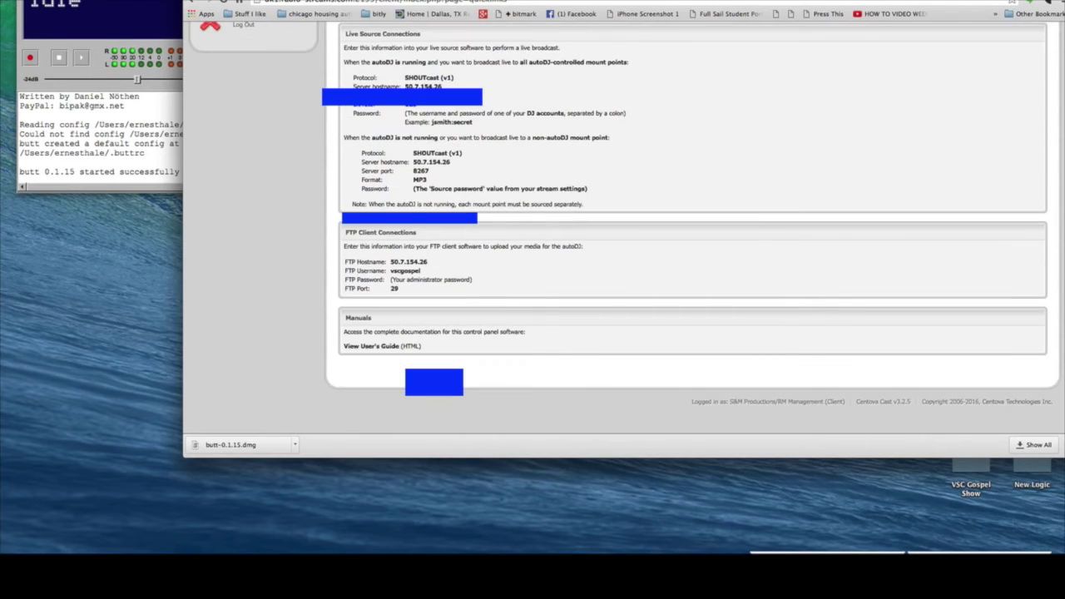
pyautogui.scroll(2, 691, 249)
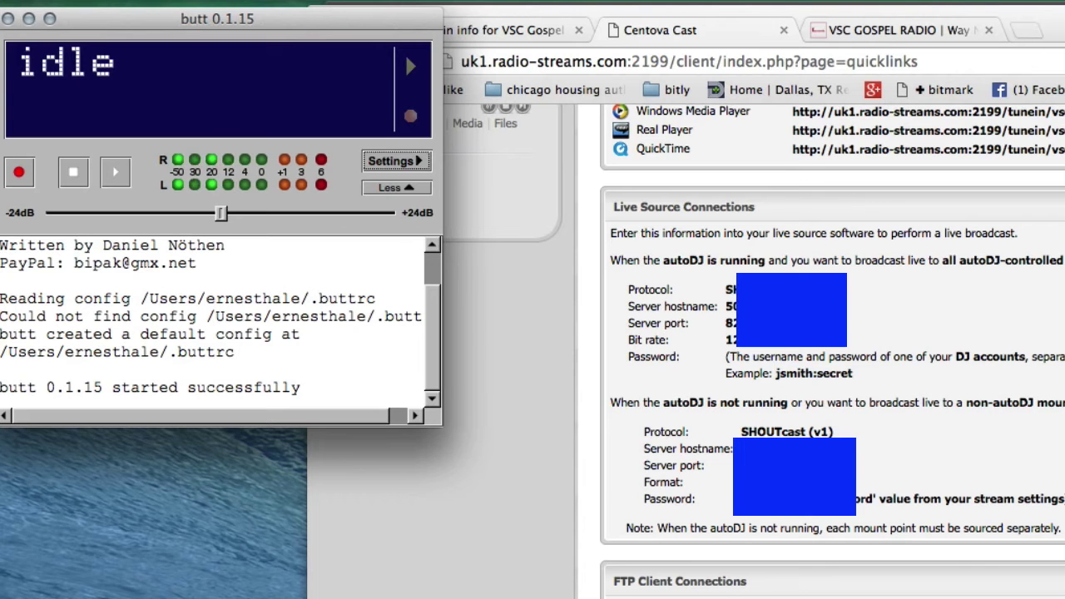
# In butt's Record settings, change the recording file name to THISISATEST
pyautogui.click(395, 160)
pyautogui.click(627, 41)
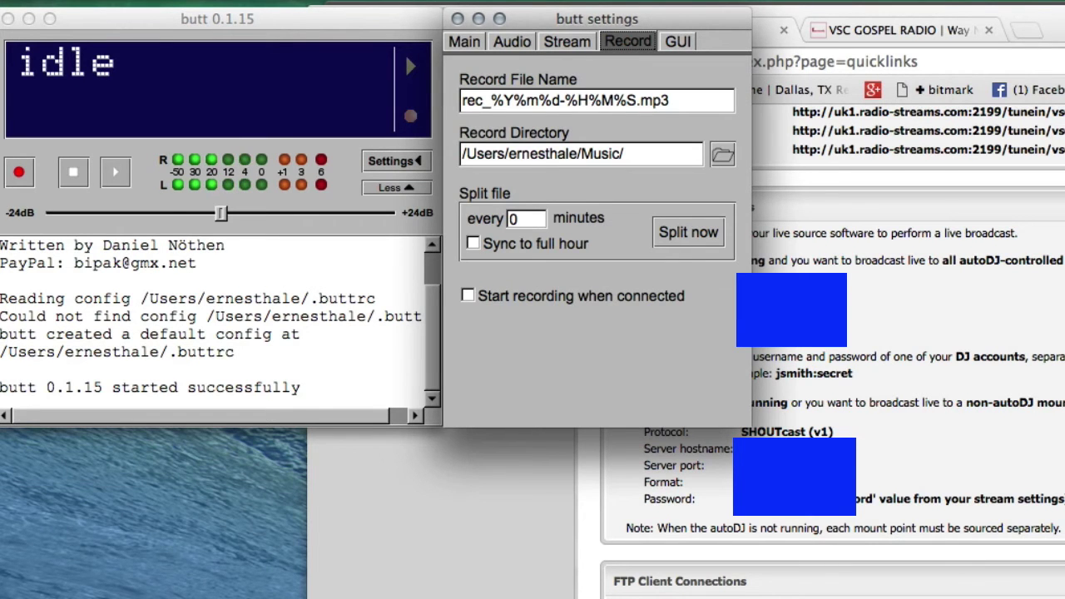
pyautogui.click(632, 100)
pyautogui.moveTo(633, 100); pyautogui.dragTo(445, 75)
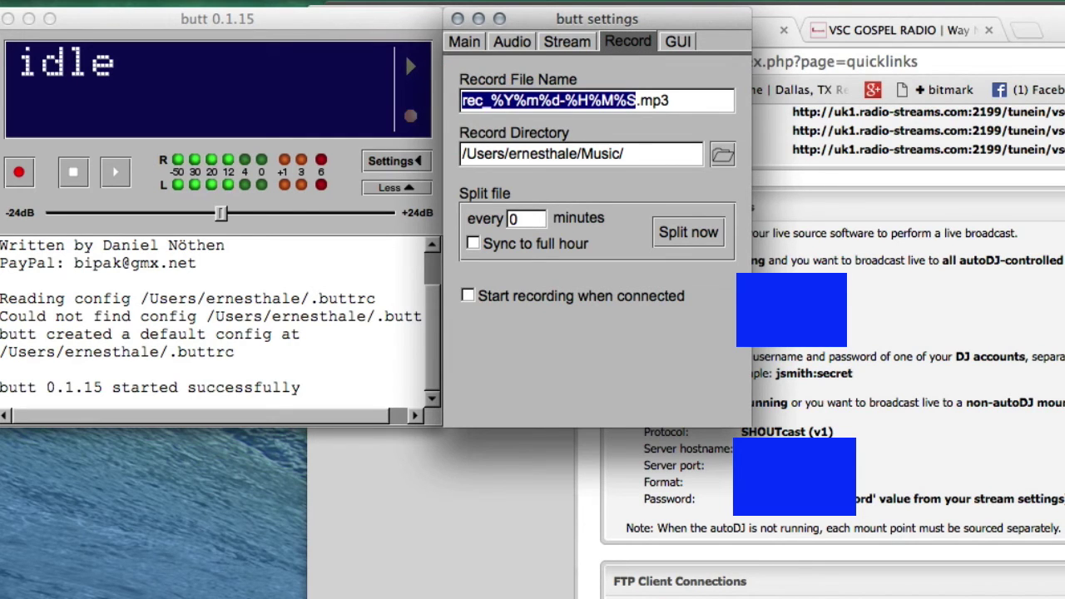
pyautogui.write('THISISA')
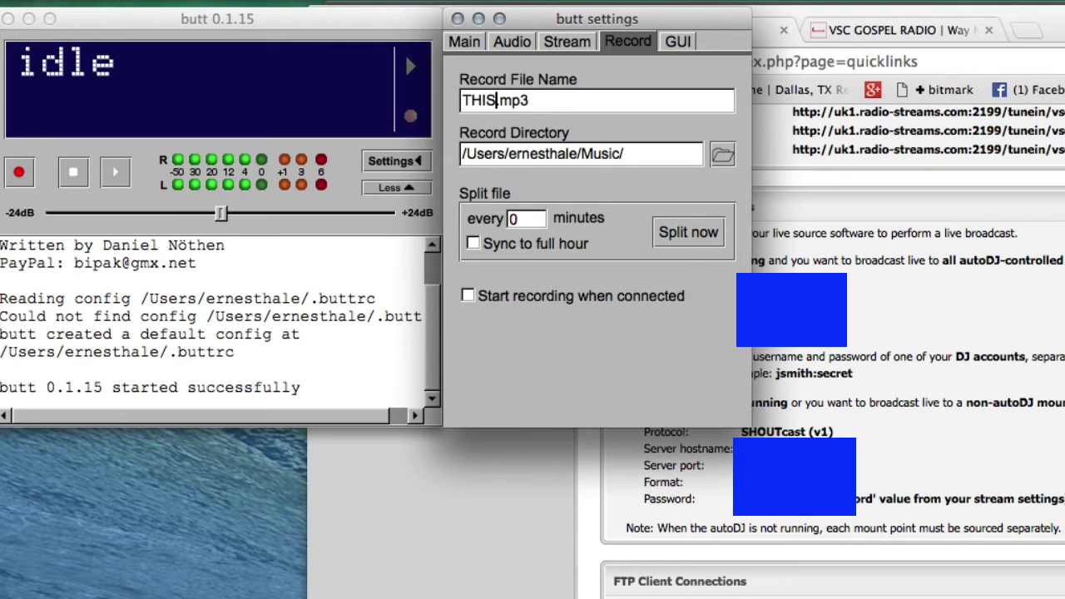
pyautogui.write('TEST')
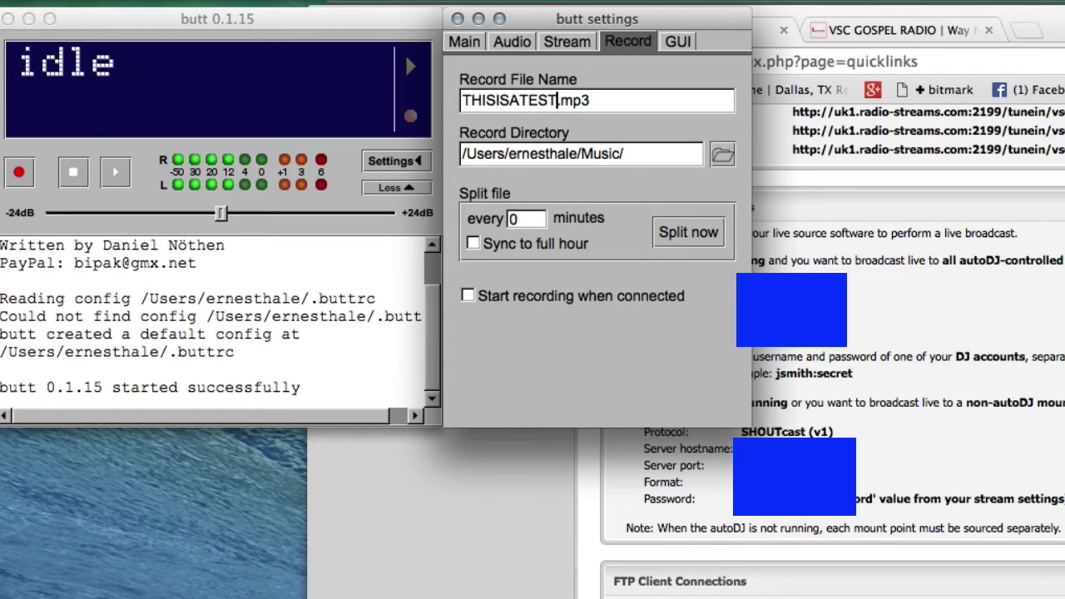
# Set the recording folder to a new 'Recorded shows' folder inside Desktop > VSC Gospel Show
pyautogui.click(723, 155)
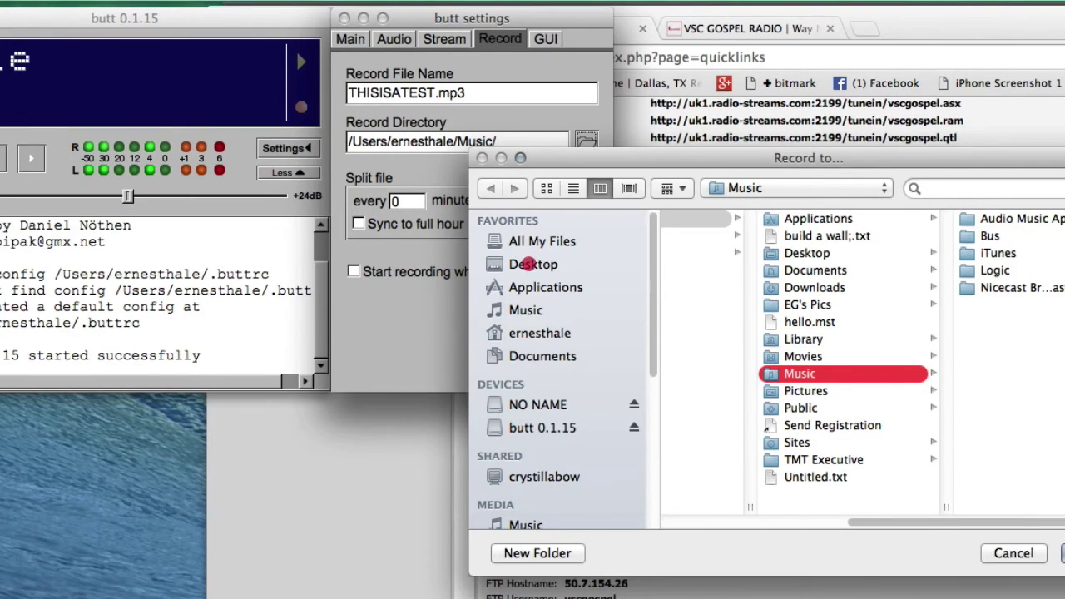
pyautogui.click(529, 264)
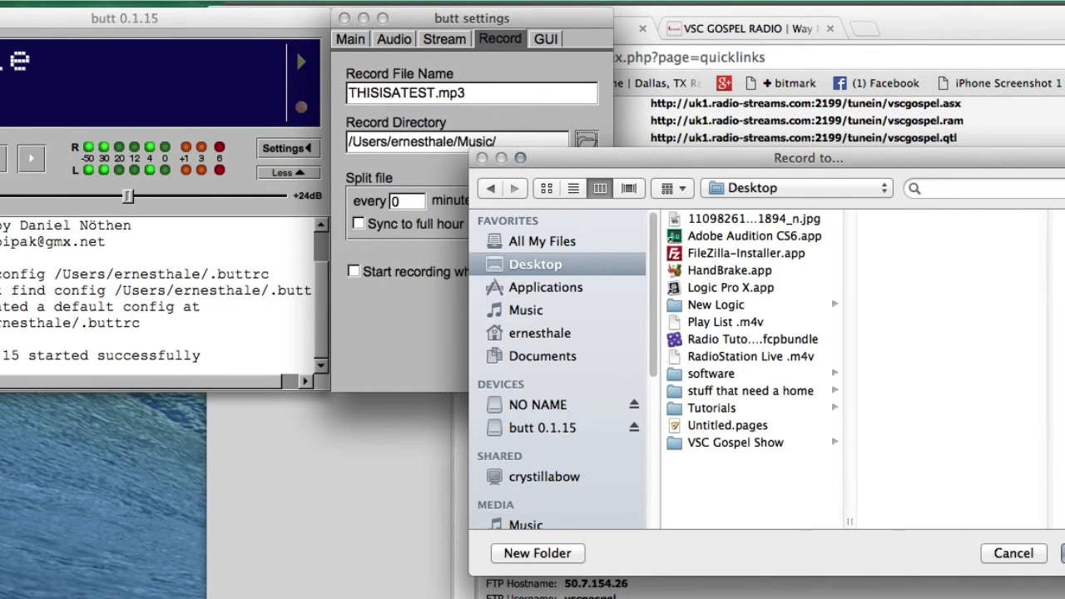
pyautogui.click(735, 441)
pyautogui.click(538, 553)
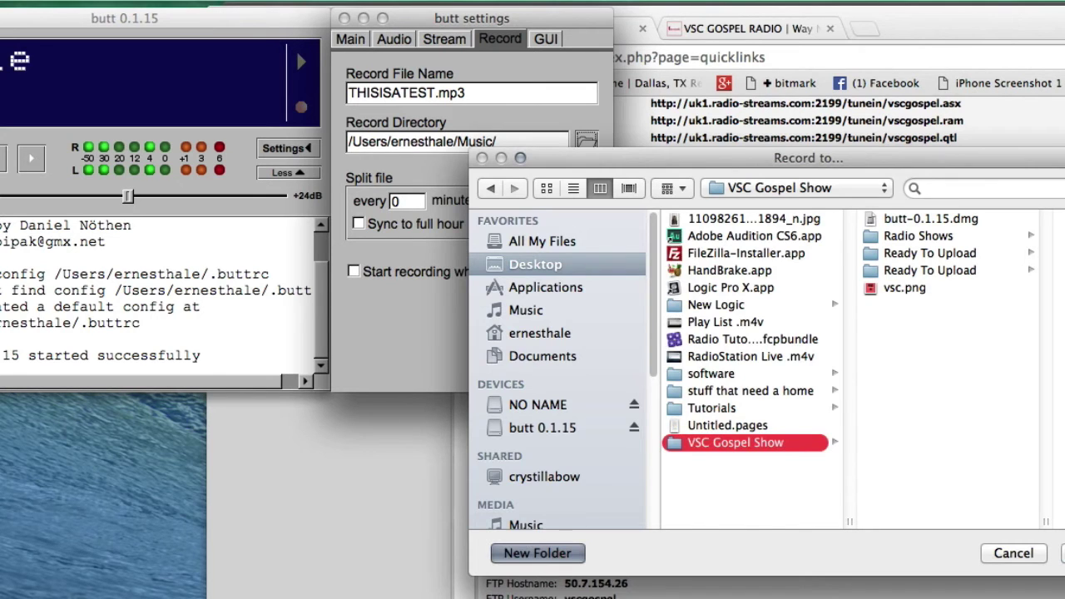
pyautogui.write('Re')
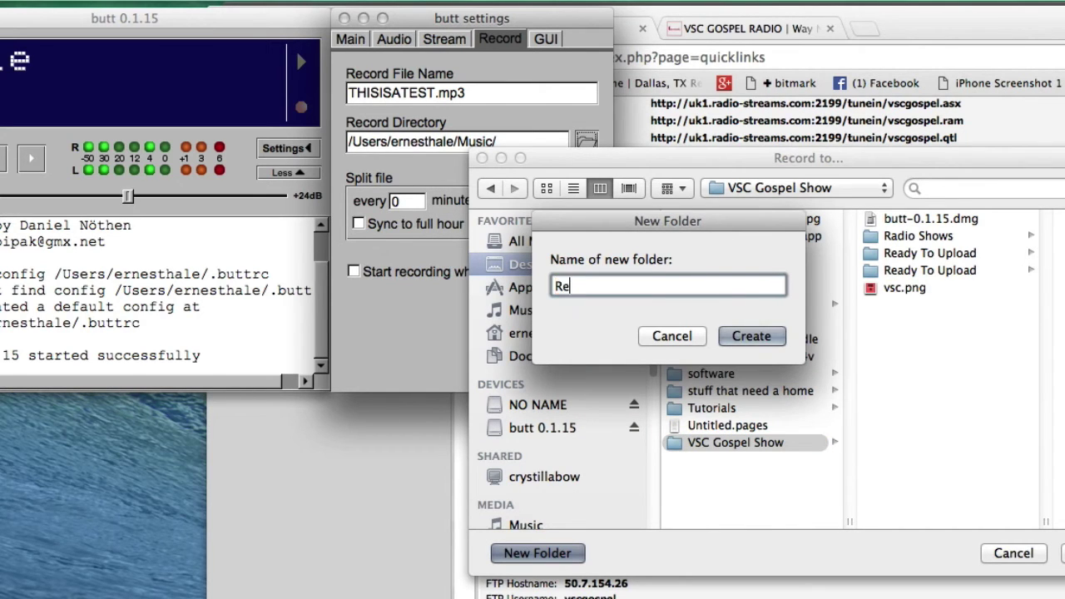
pyautogui.write('corded shows')
pyautogui.click(770, 341)
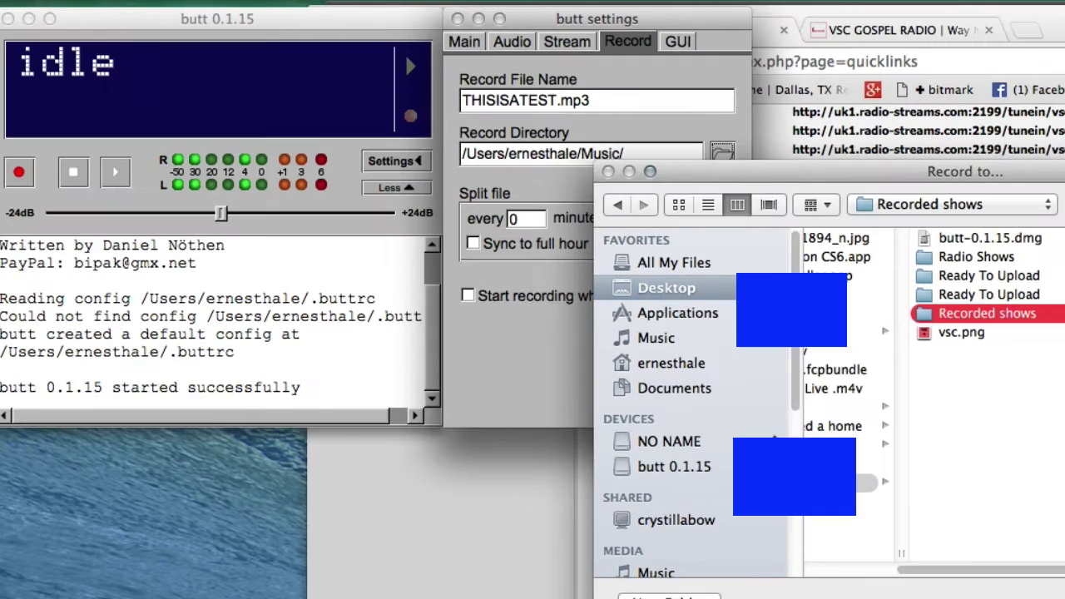
pyautogui.press('Return')
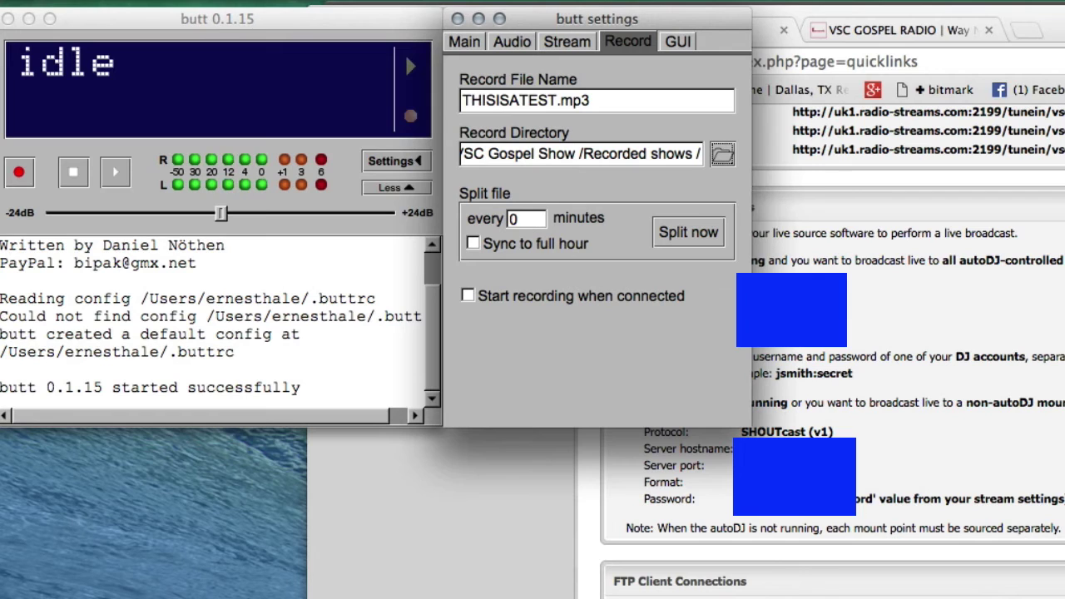
# Set the recording bitrate to 128k and keep MP3 as the streaming codec
pyautogui.click(512, 41)
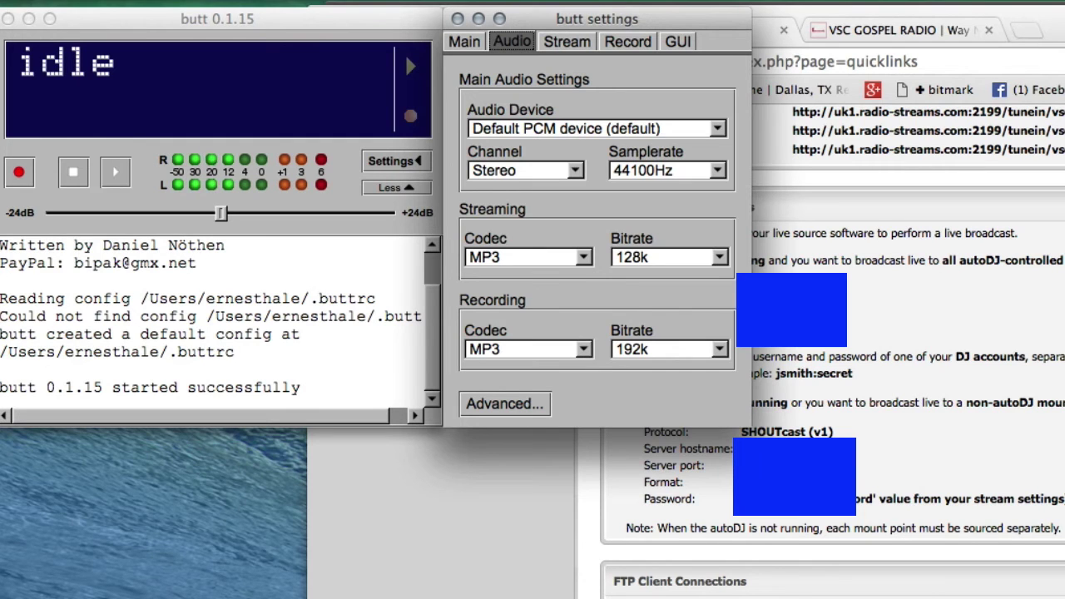
pyautogui.click(670, 349)
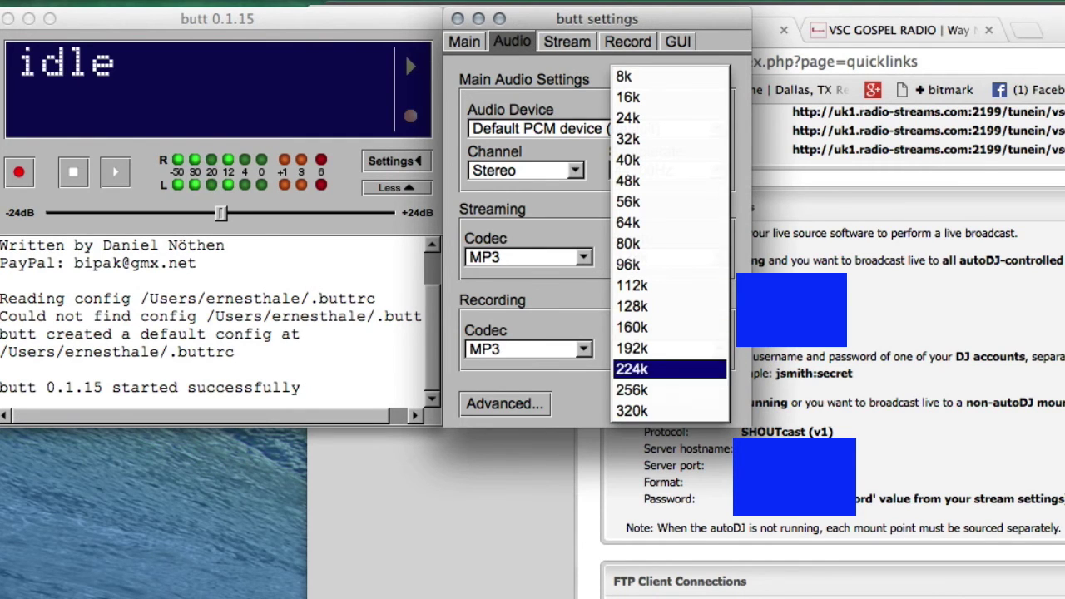
pyautogui.click(697, 306)
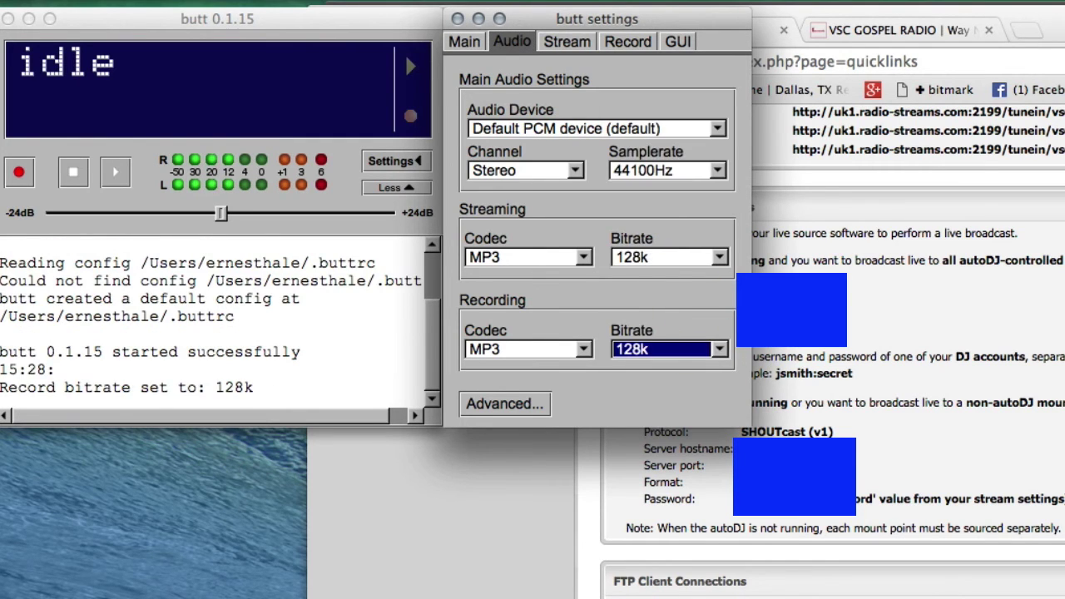
pyautogui.click(571, 257)
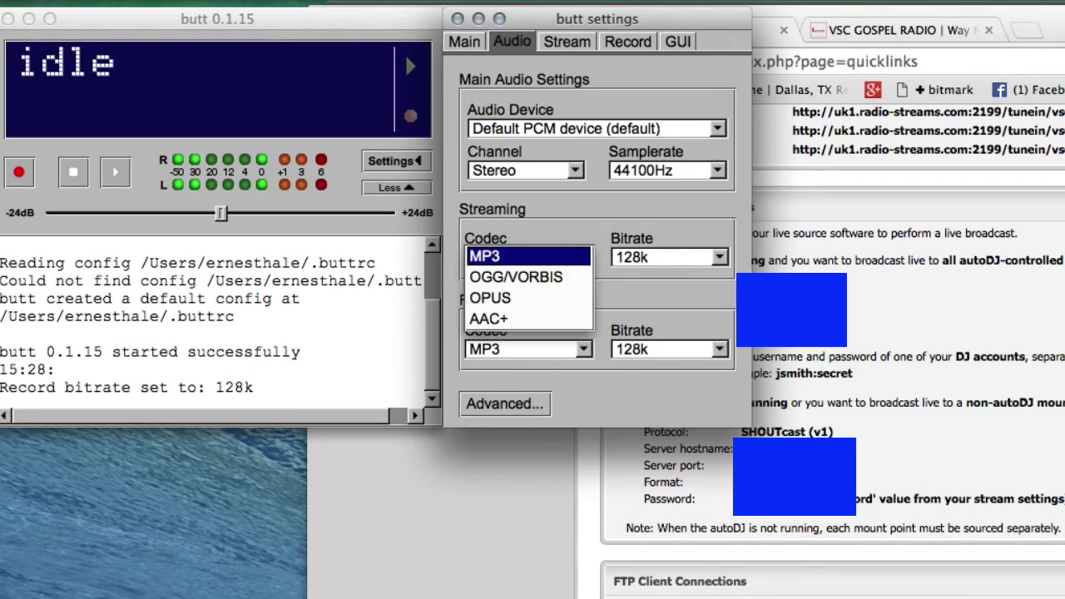
pyautogui.click(571, 250)
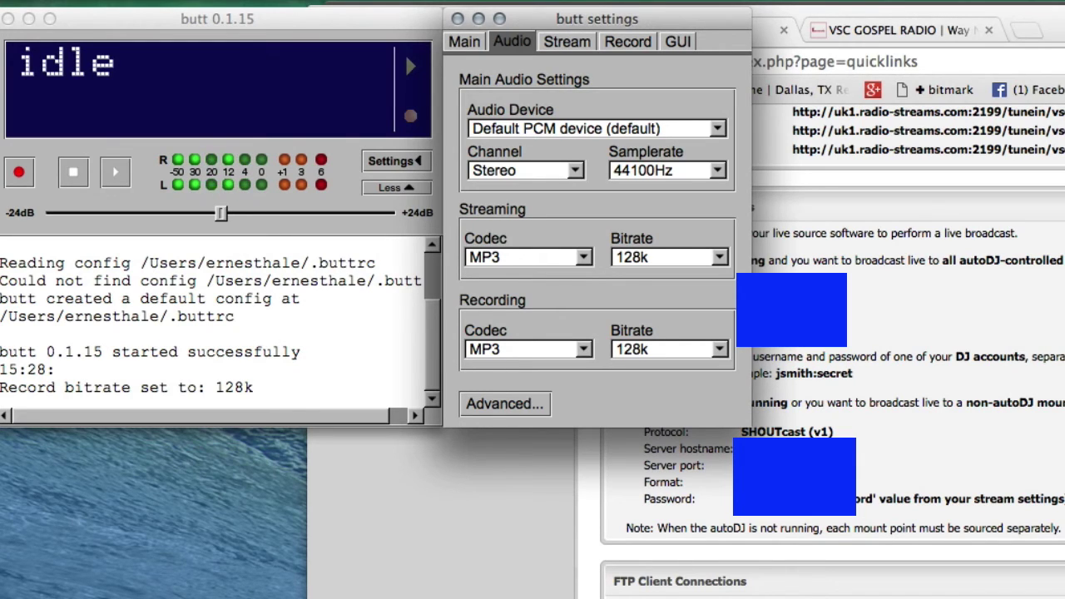
# Choose Built-in Microphone as butt's audio input device
pyautogui.click(597, 128)
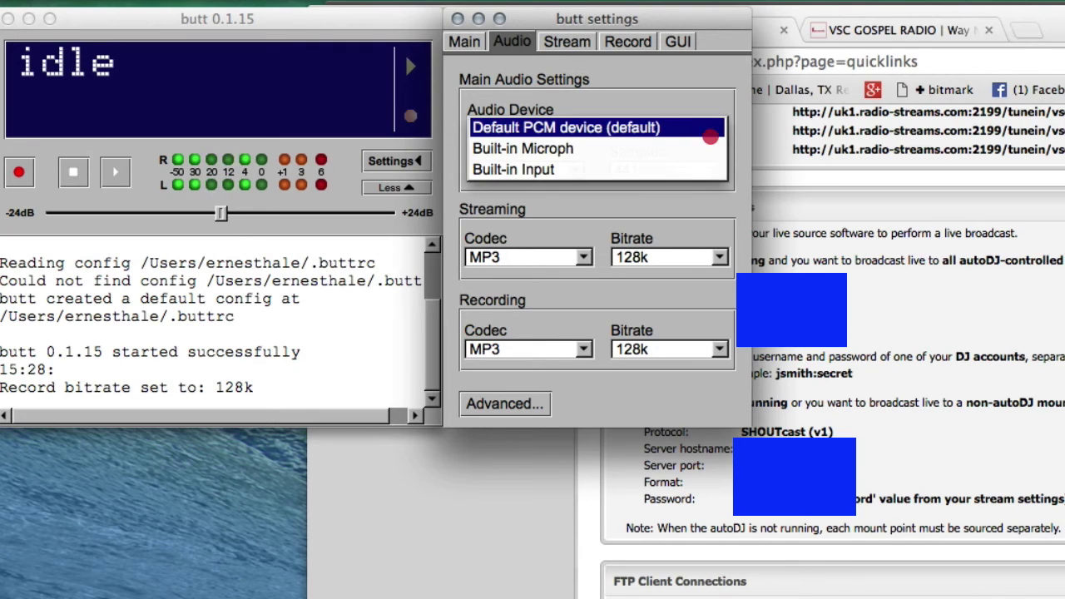
pyautogui.click(514, 169)
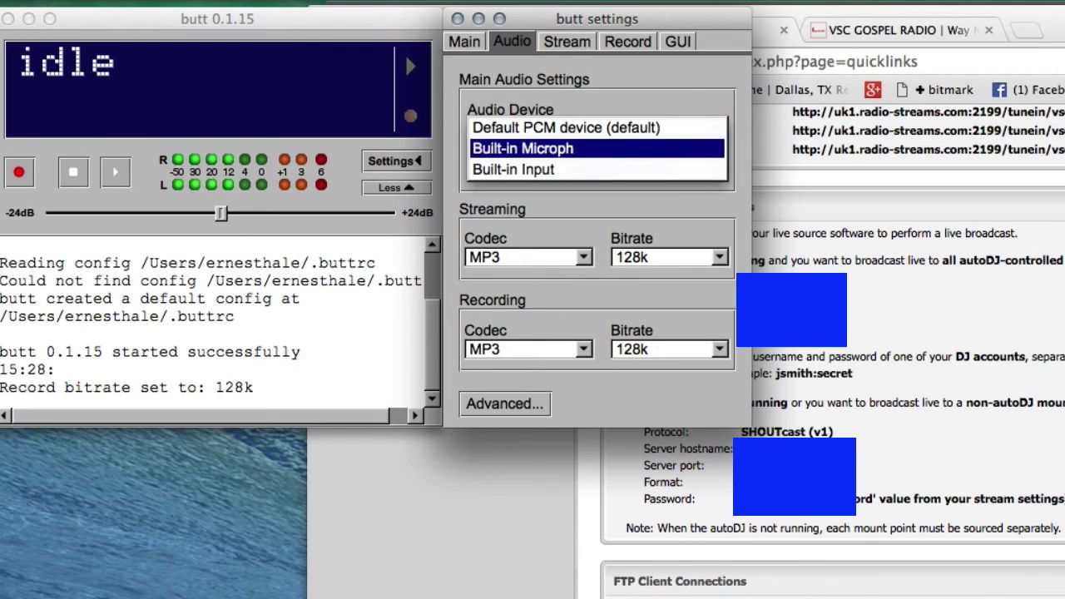
pyautogui.click(704, 148)
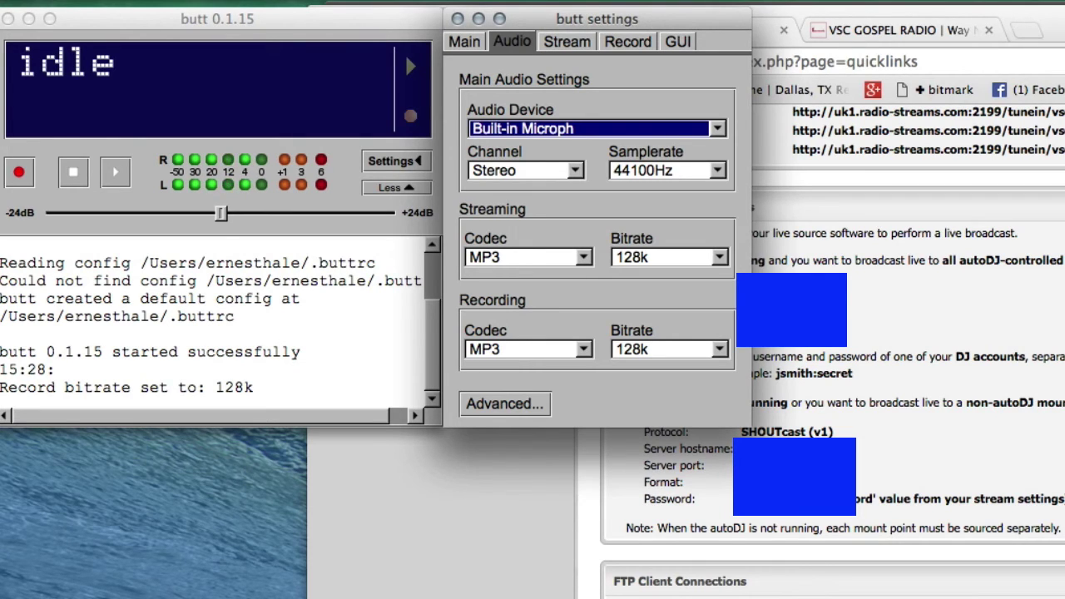
pyautogui.click(104, 20)
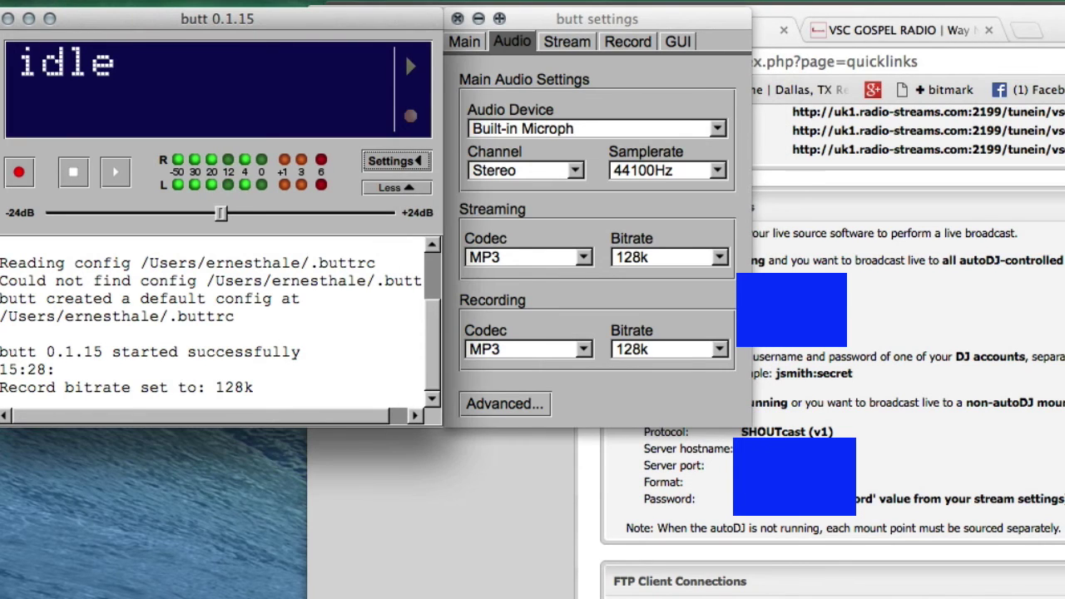
# Close butt's settings and raise the input level to about +5.6 dB
pyautogui.click(458, 18)
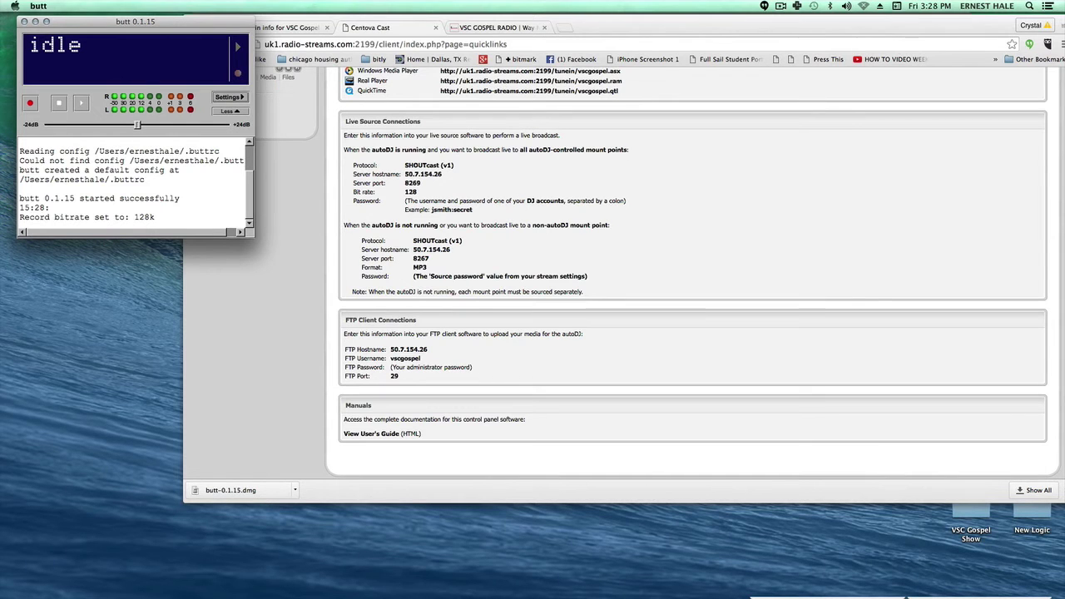
pyautogui.moveTo(137, 125); pyautogui.dragTo(154, 132)
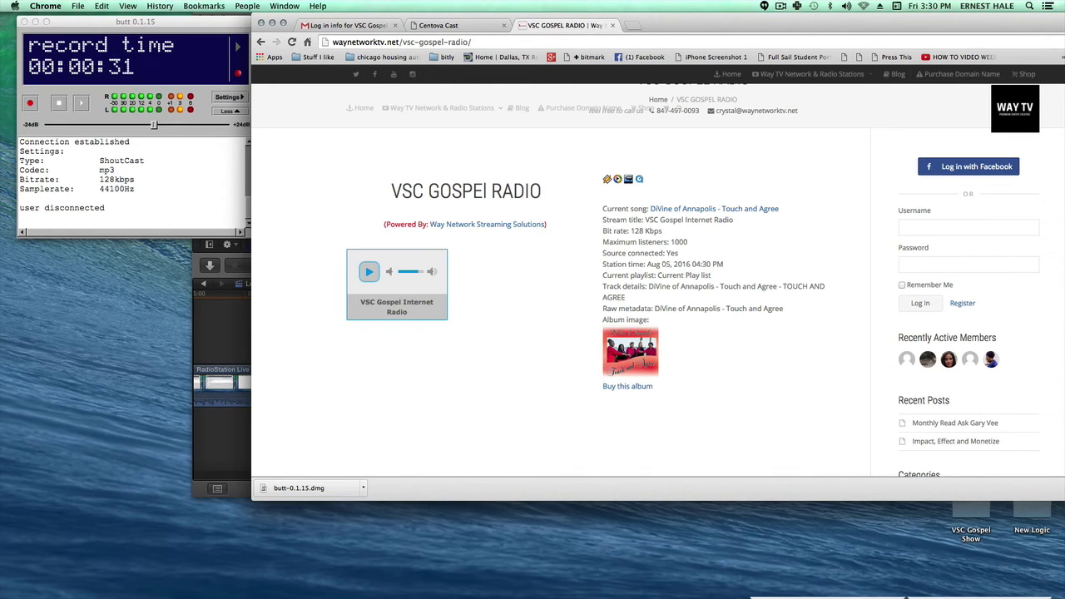
# Connect butt to the server and play the live stream on the VSC Gospel Radio web player
pyautogui.click(80, 102)
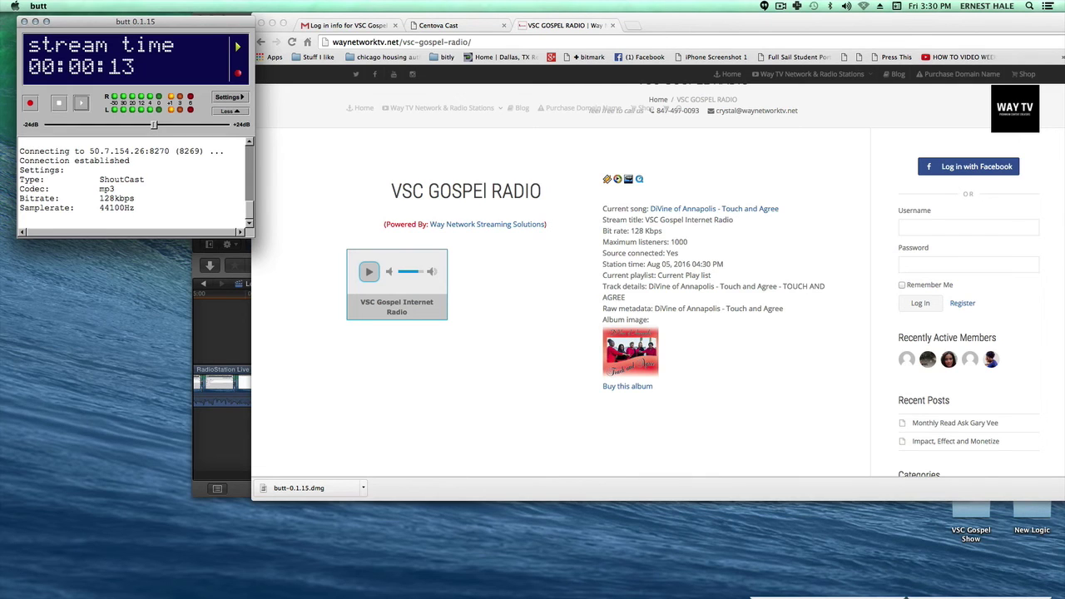
pyautogui.click(369, 271)
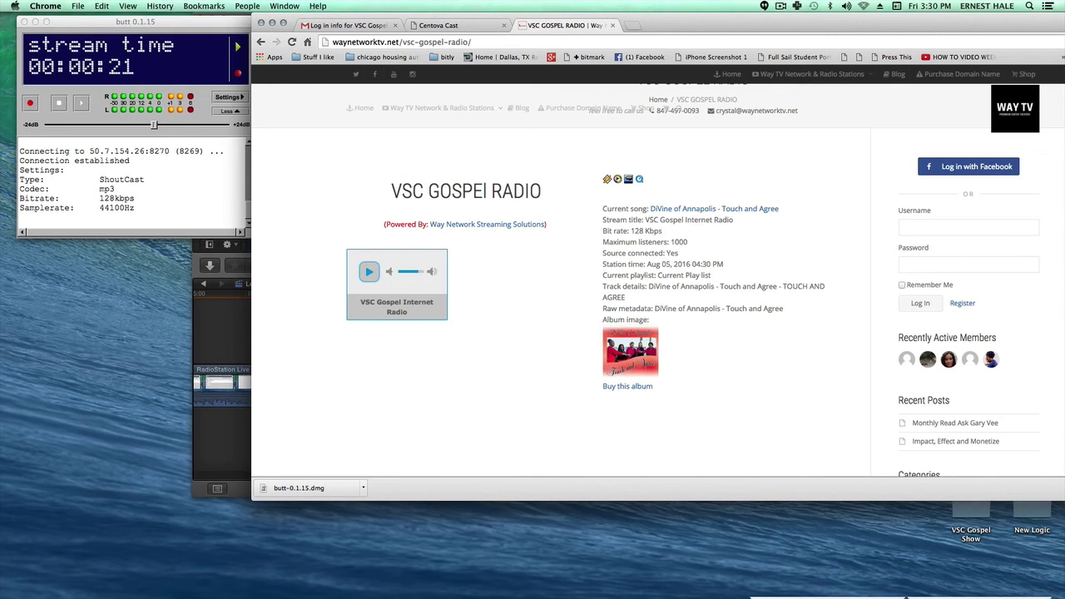
pyautogui.click(369, 272)
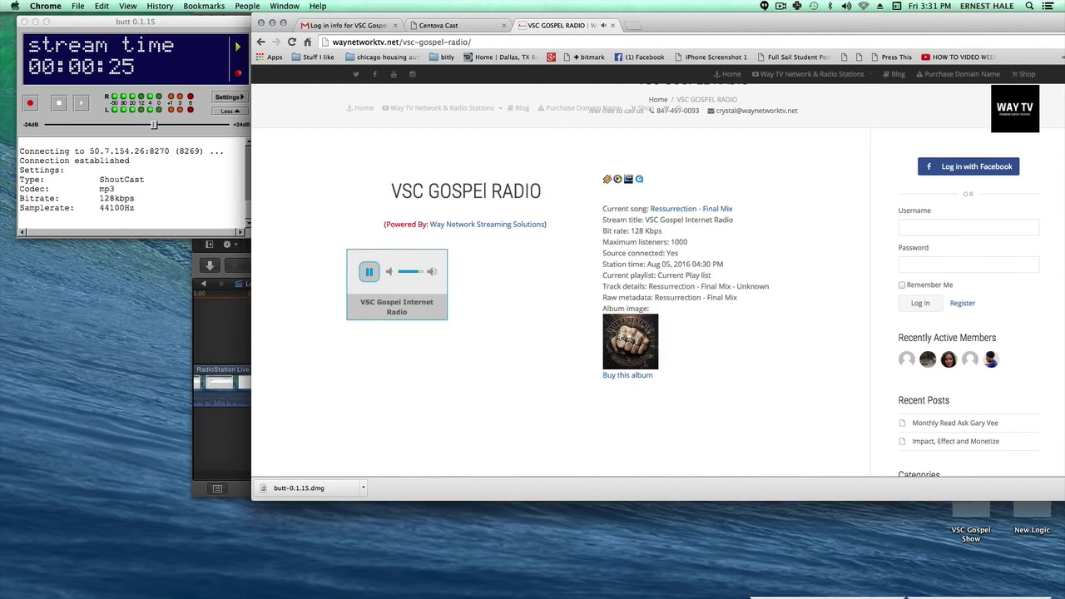
# Stop the broadcast in butt and confirm stopping the recording
pyautogui.click(58, 102)
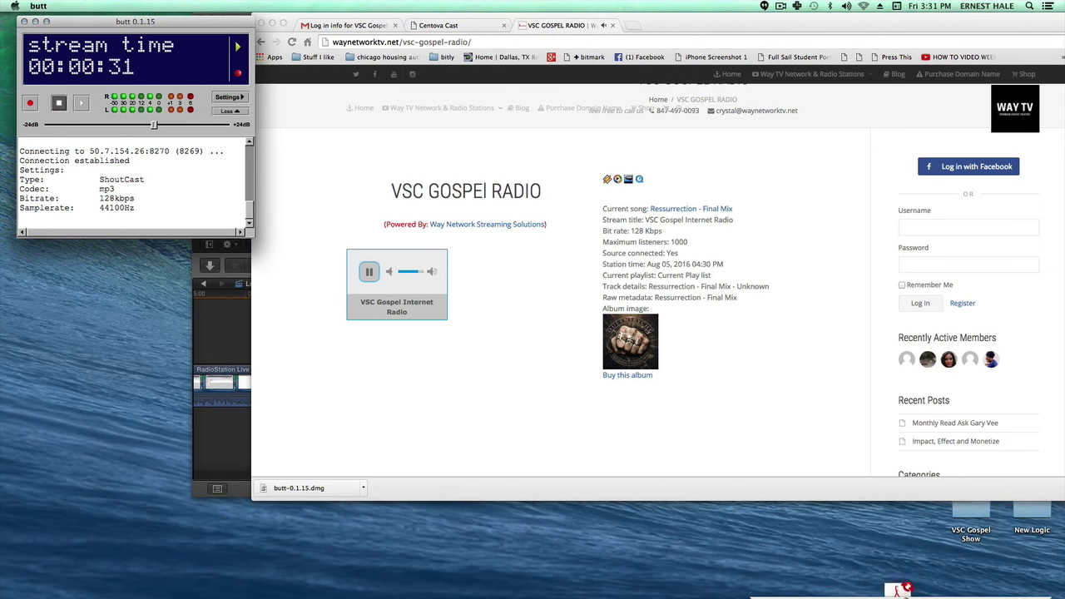
pyautogui.click(58, 103)
pyautogui.click(177, 103)
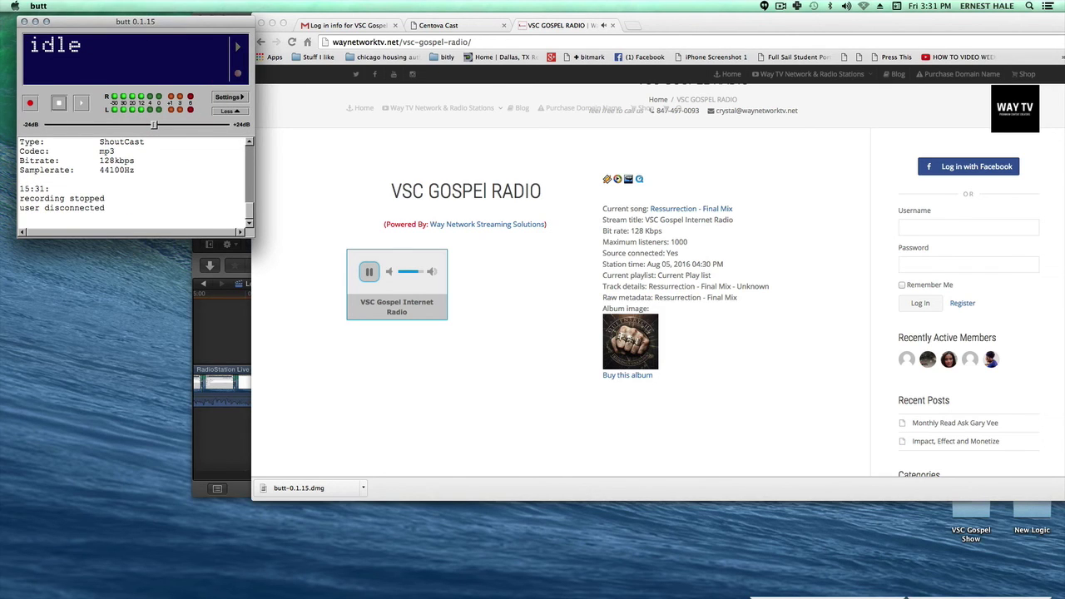
# Browse to Desktop > VSC Gospel Show > Recorded shows and play THISISATEST.mp3 in the preview
pyautogui.press('super+n')
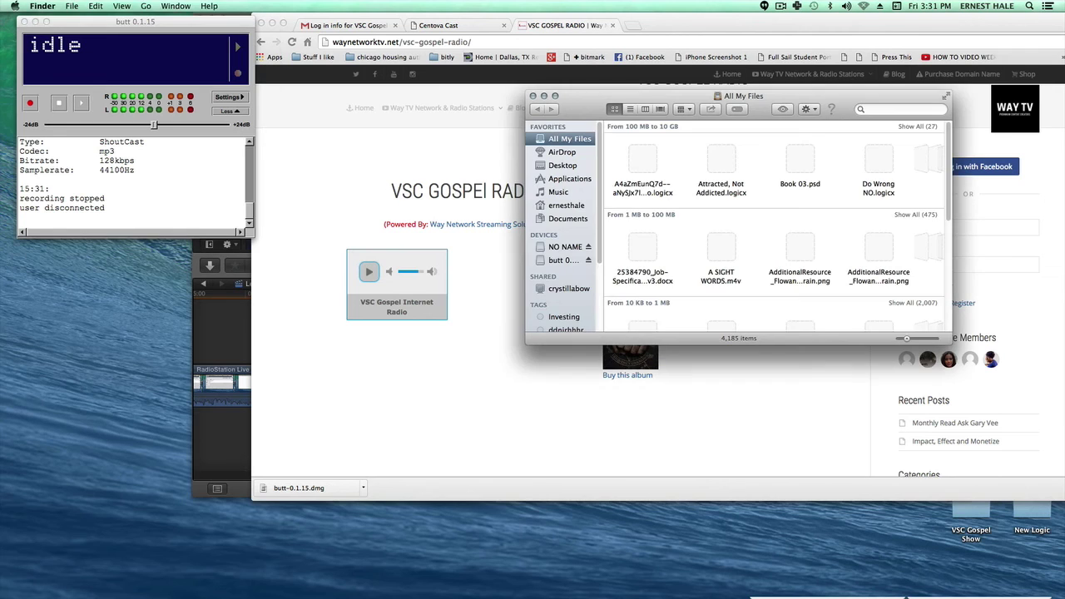
pyautogui.click(562, 165)
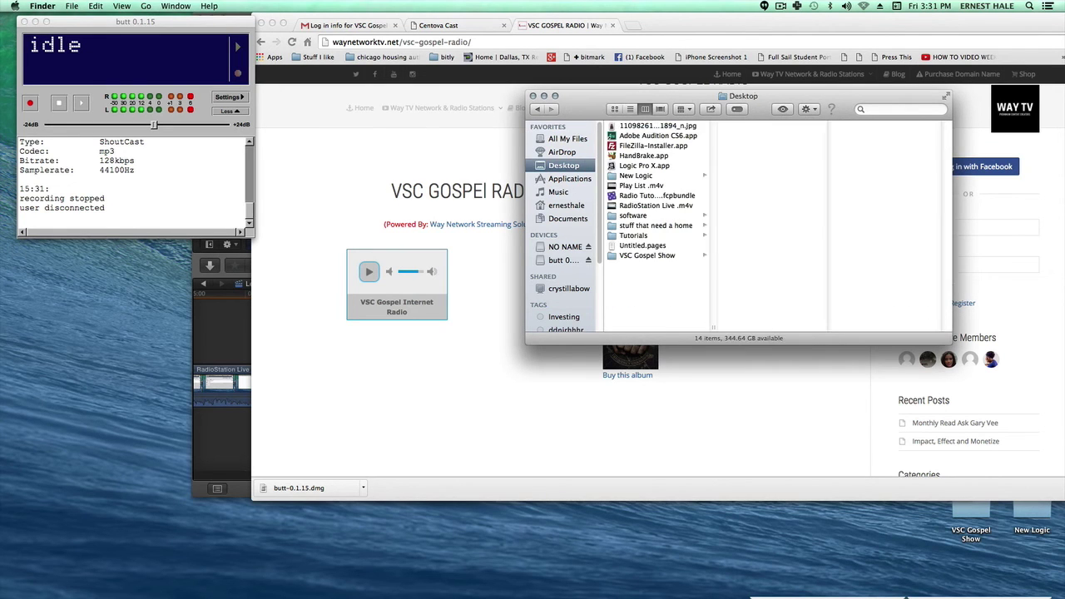
pyautogui.click(647, 255)
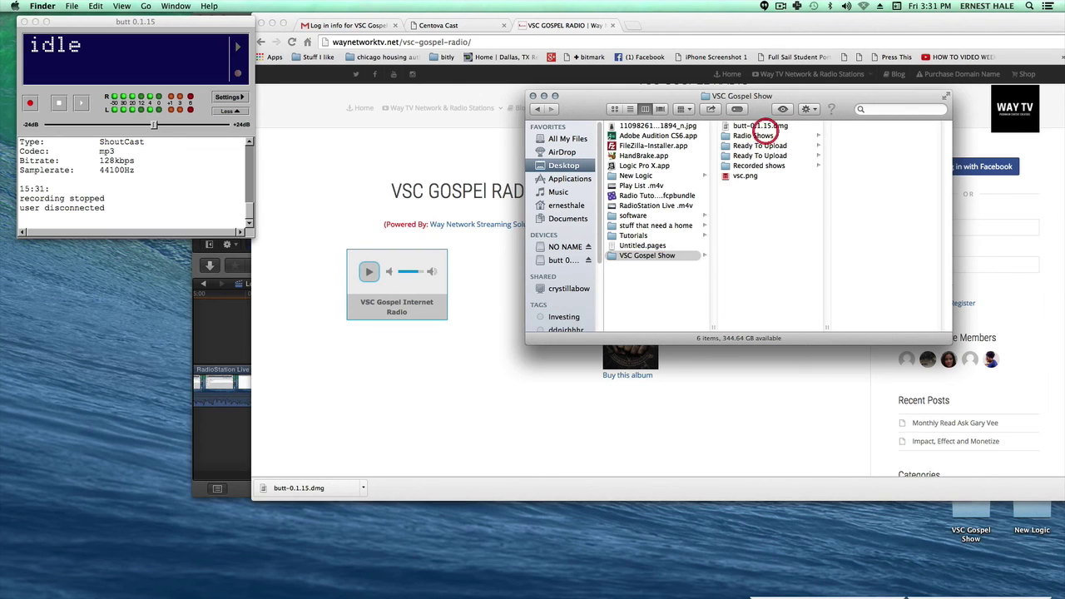
pyautogui.click(752, 136)
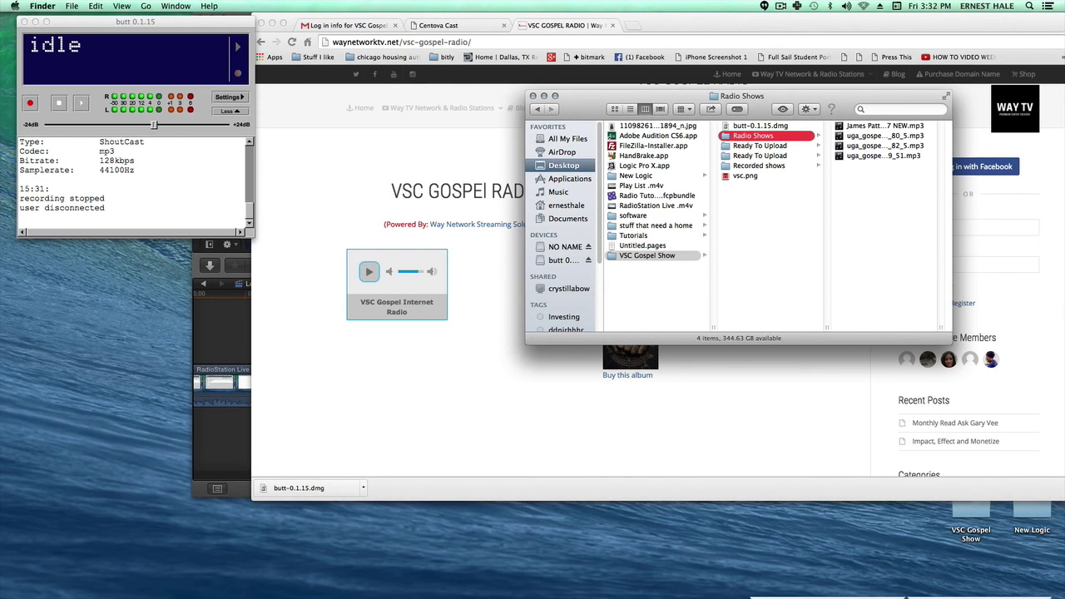
pyautogui.click(758, 165)
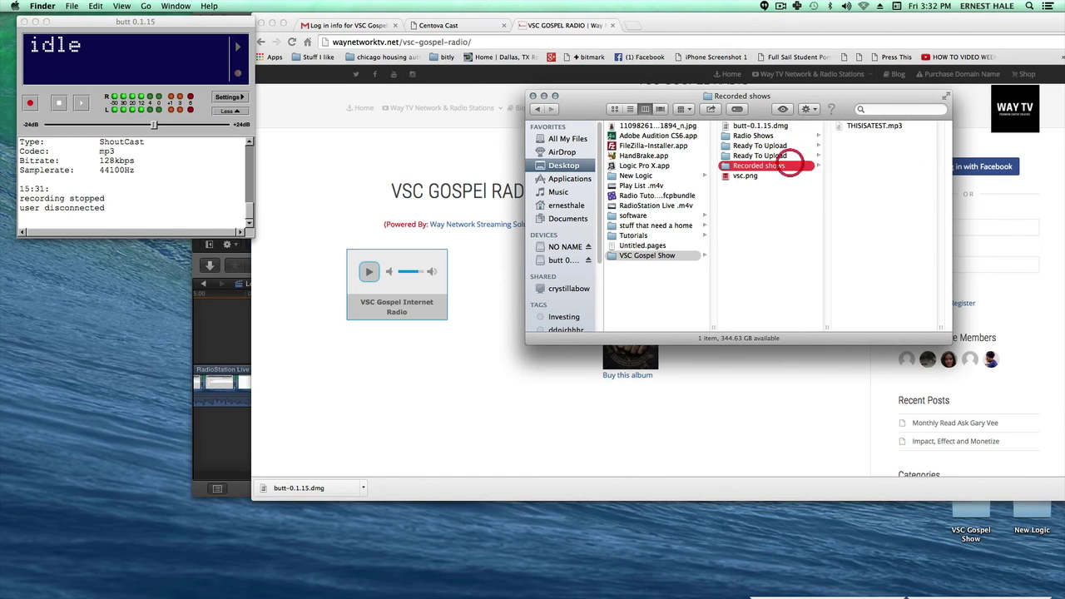
pyautogui.click(867, 125)
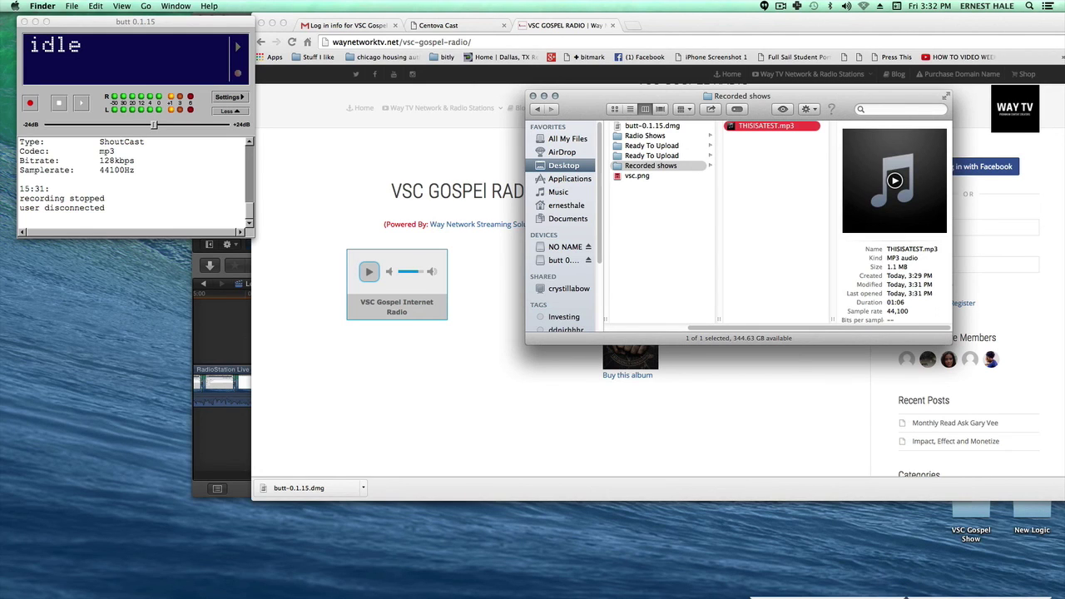
pyautogui.click(895, 181)
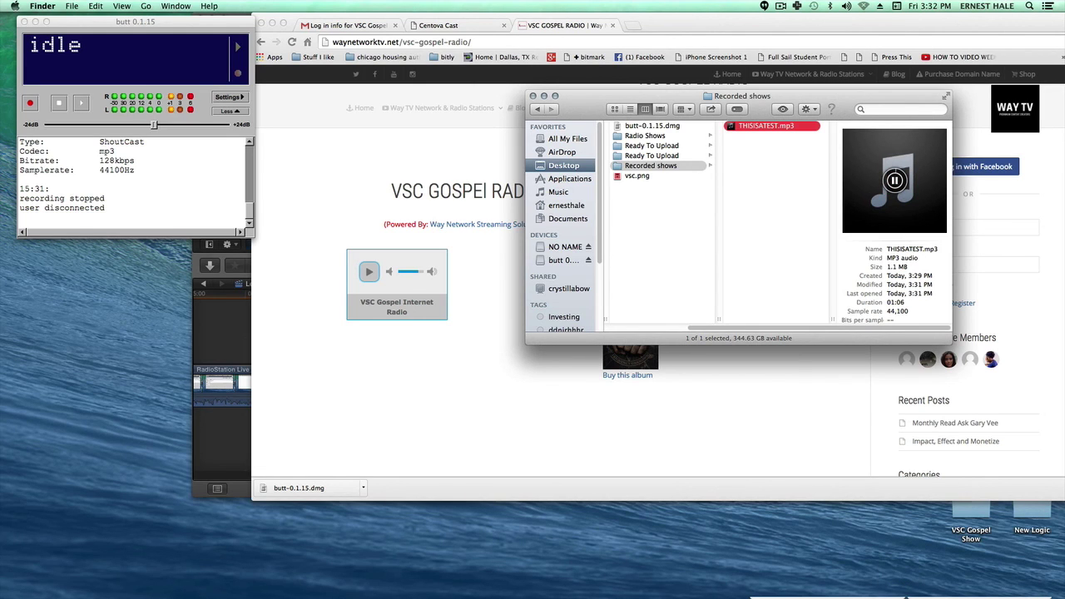